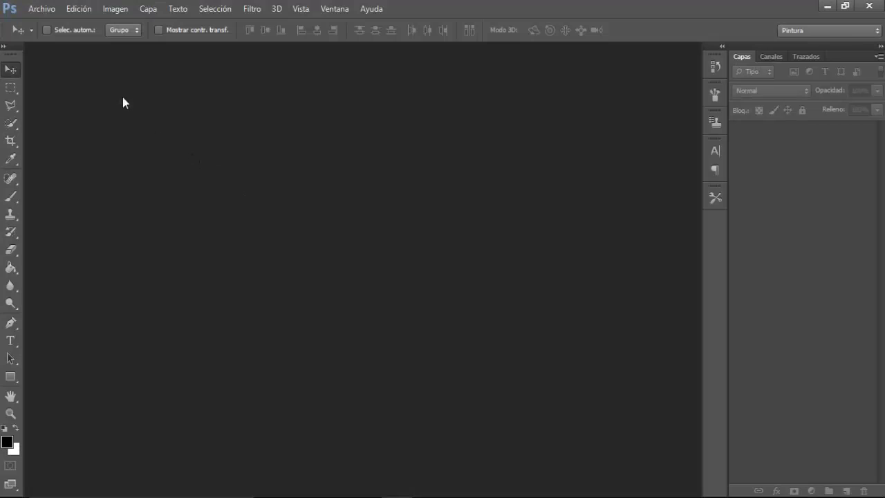
Create a new 1280 × 720 px document at 300 ppi with a white background.
{"action": "left_click", "coordinate": [49, 11]}
{"action": "left_click", "coordinate": [50, 24]}
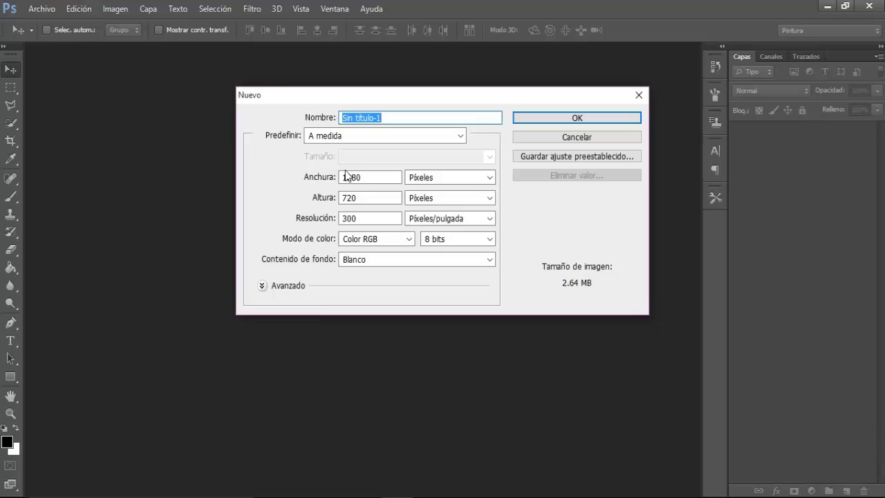
{"action": "double_click", "coordinate": [349, 177]}
{"action": "double_click", "coordinate": [348, 198]}
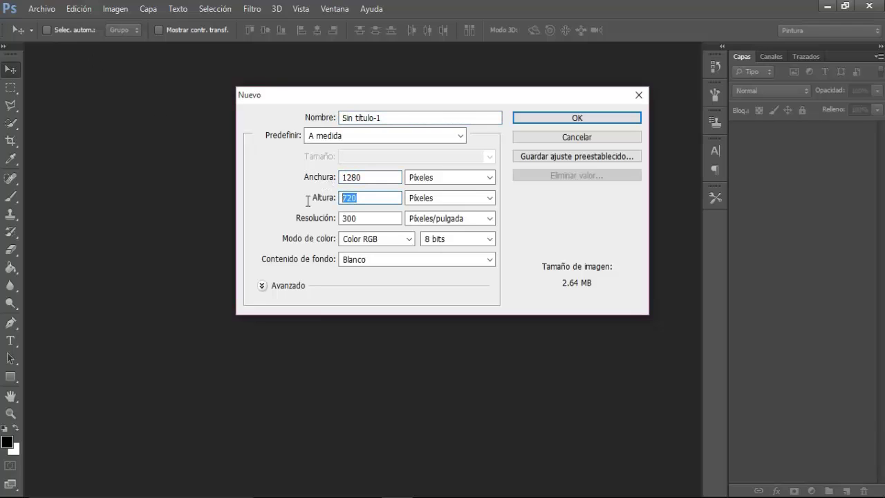
{"action": "double_click", "coordinate": [344, 218]}
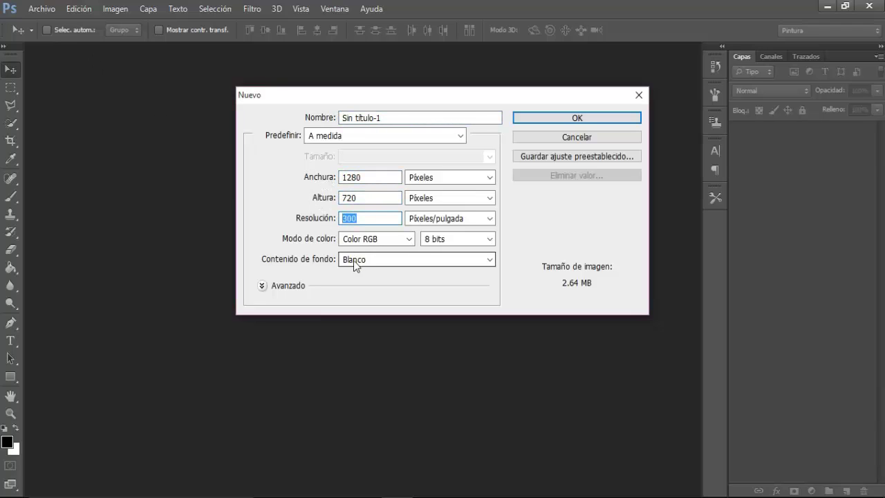
{"action": "left_click", "coordinate": [533, 119]}
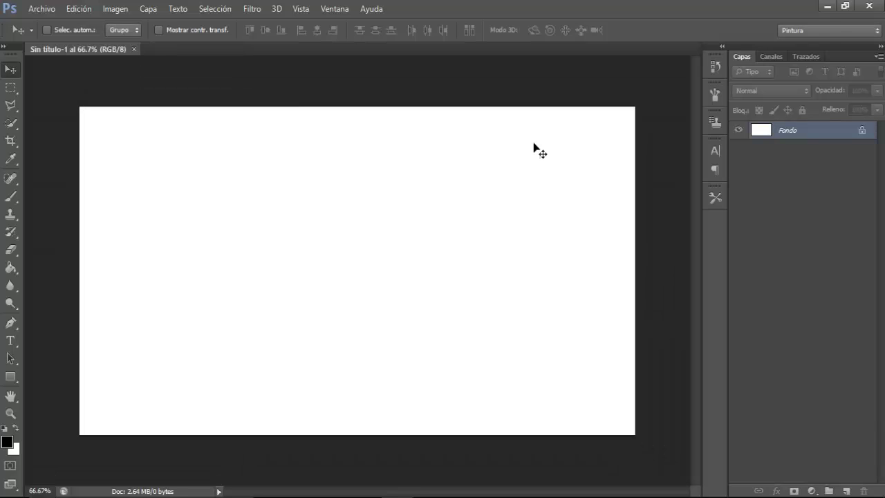
Convert the Fondo background into Capa 0 and add a Gradient Overlay to it.
{"action": "double_click", "coordinate": [863, 131]}
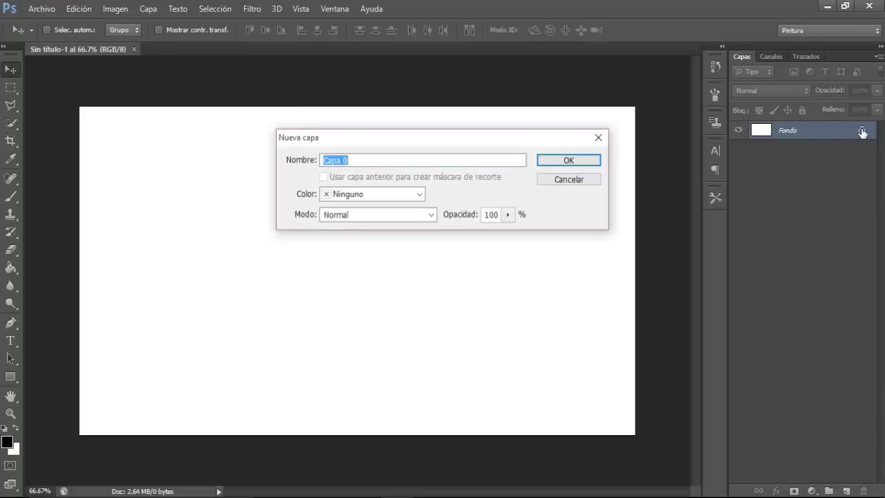
{"action": "left_click", "coordinate": [584, 163]}
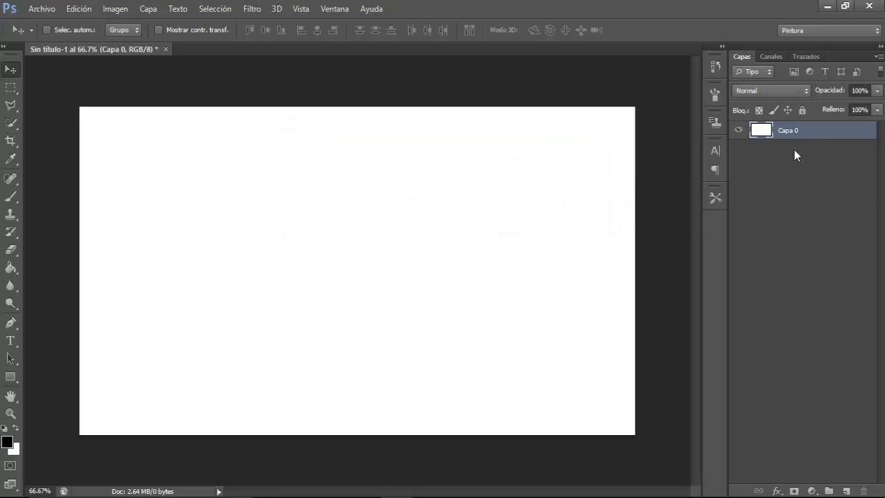
{"action": "right_click", "coordinate": [803, 131]}
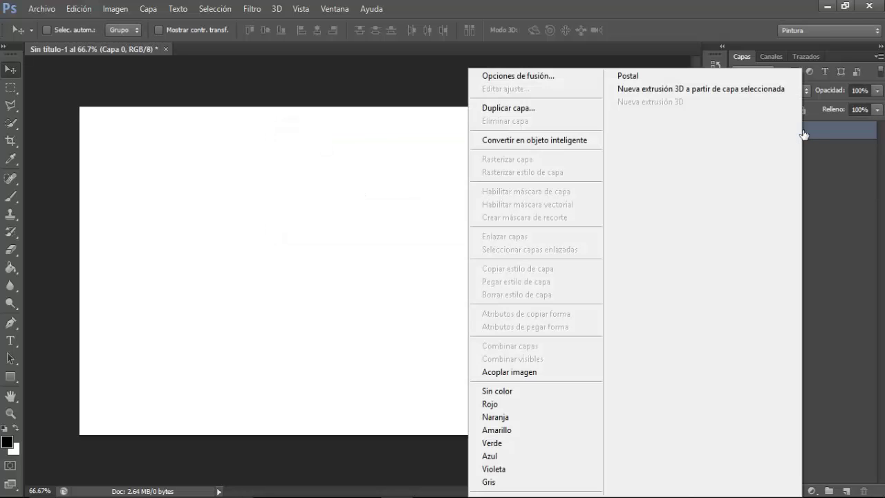
{"action": "left_click", "coordinate": [542, 78]}
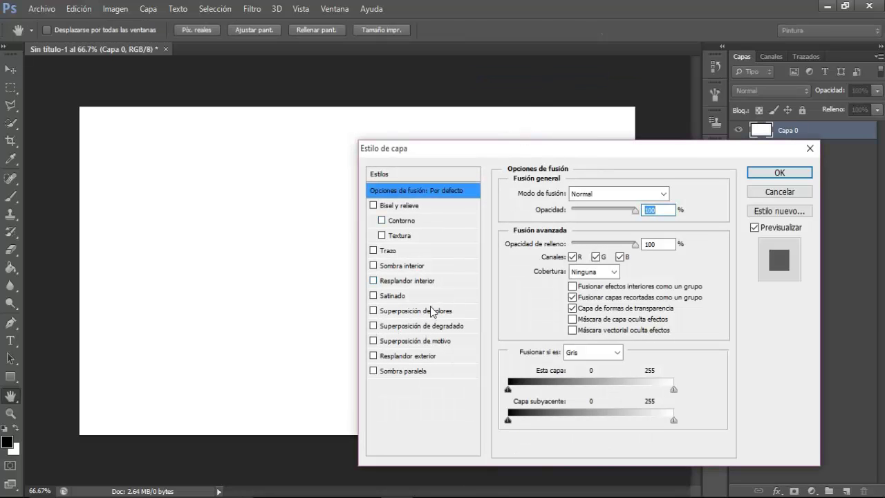
{"action": "left_click", "coordinate": [419, 326]}
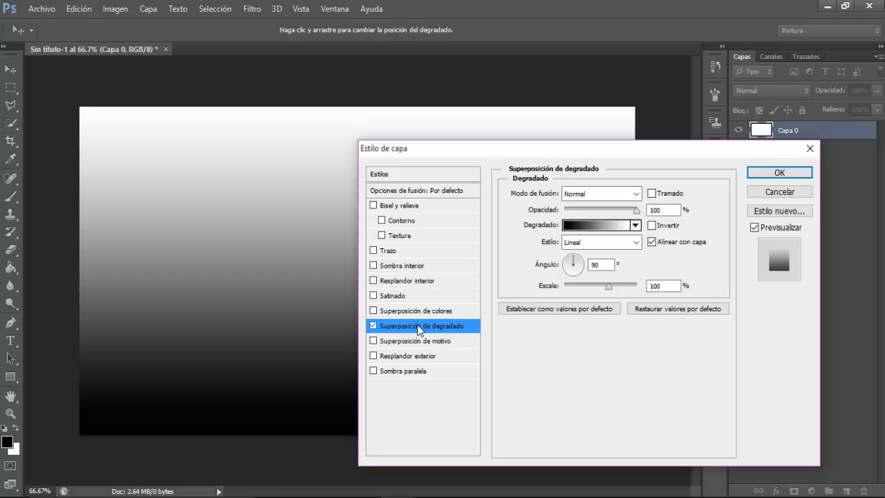
Set the gradient overlay to inverted radial, 150% scale and 40% opacity.
{"action": "left_click", "coordinate": [651, 225]}
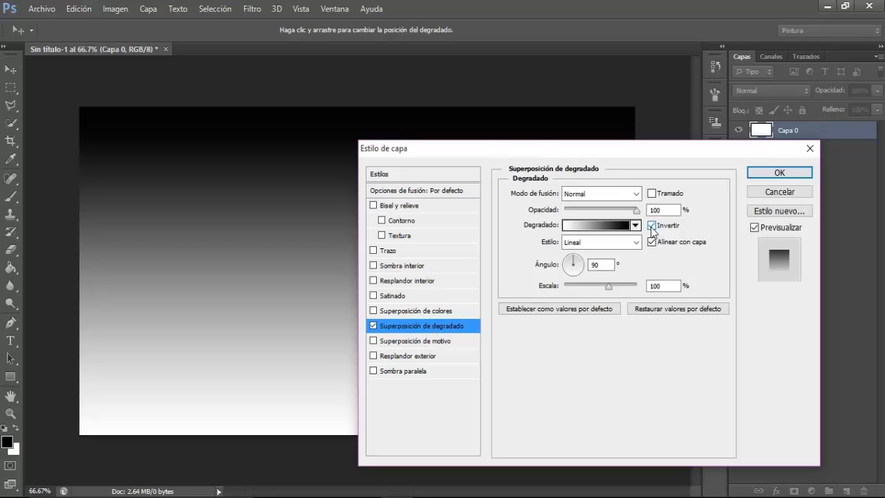
{"action": "left_click", "coordinate": [600, 242]}
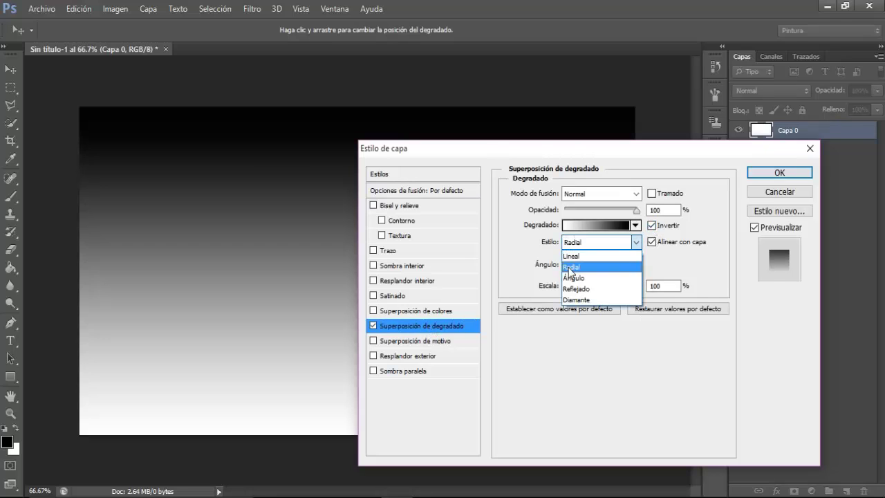
{"action": "left_click", "coordinate": [571, 268]}
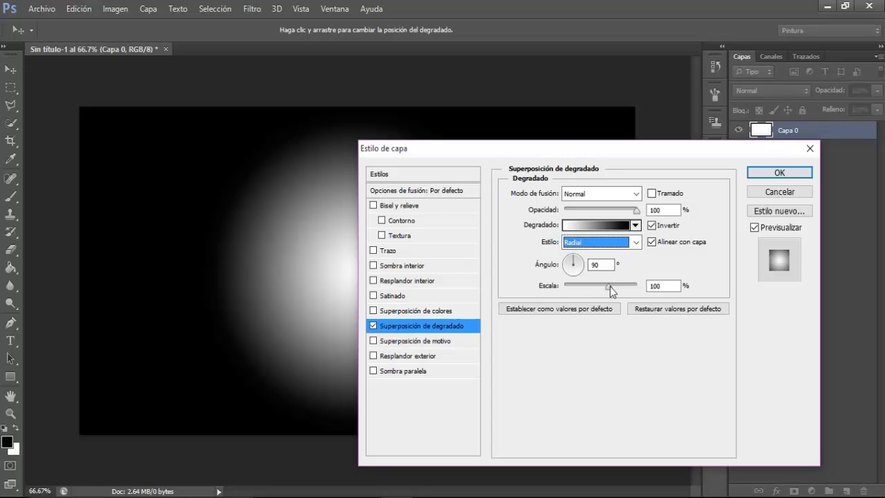
{"action": "left_click_drag", "start_coordinate": [610, 285], "coordinate": [677, 291]}
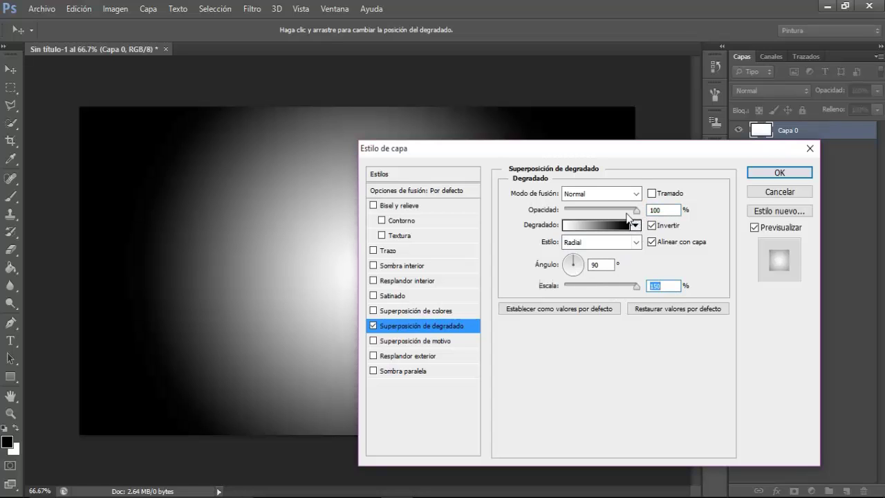
{"action": "left_click_drag", "start_coordinate": [636, 210], "coordinate": [598, 216]}
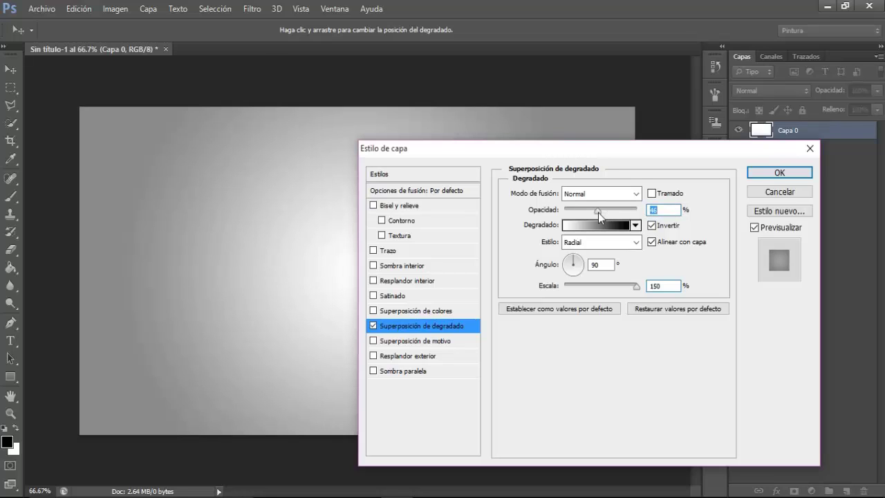
{"action": "left_click_drag", "start_coordinate": [597, 213], "coordinate": [595, 215]}
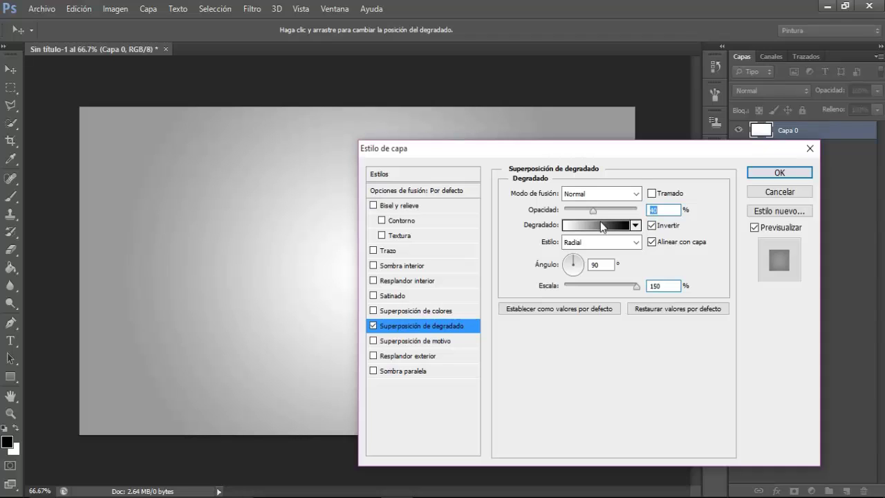
{"action": "left_click", "coordinate": [751, 175]}
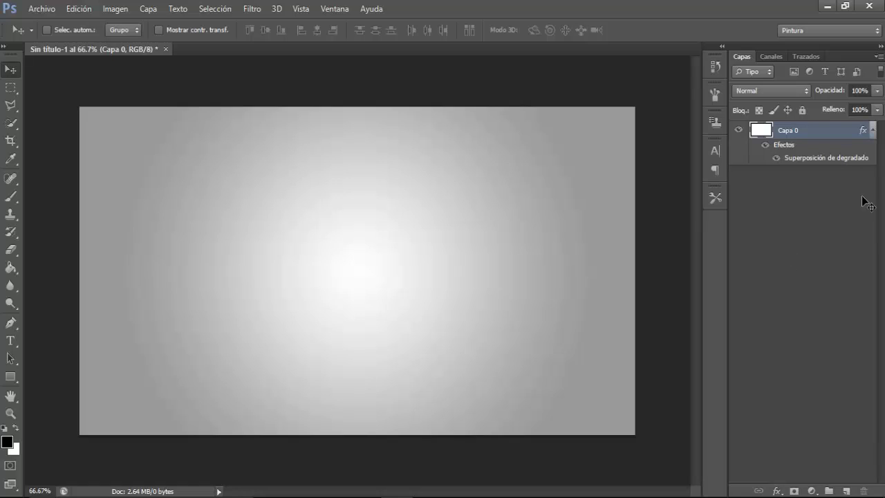
Open the photo 17.jpg, leaving its colour profile unmodified.
{"action": "left_click", "coordinate": [874, 131]}
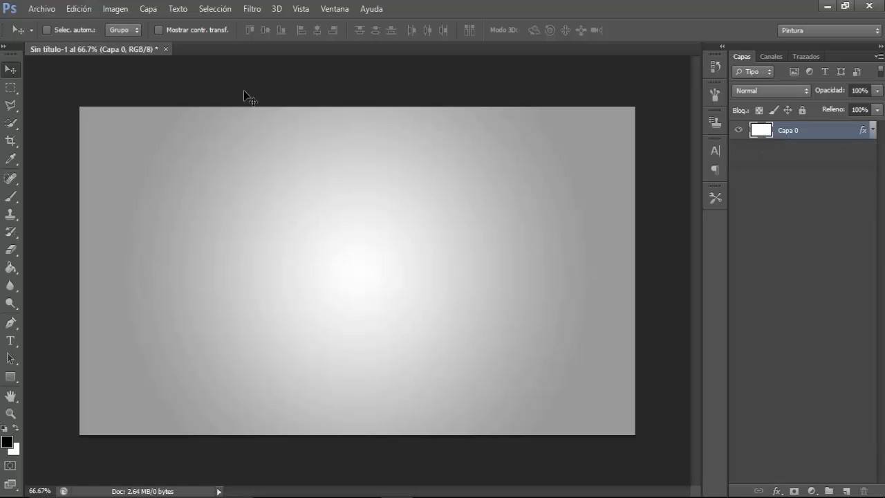
{"action": "left_click", "coordinate": [42, 9]}
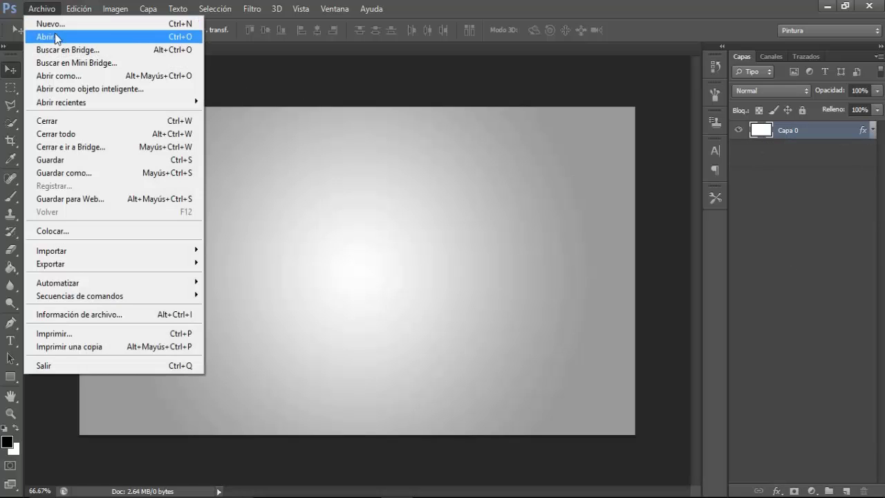
{"action": "key", "text": "Escape"}
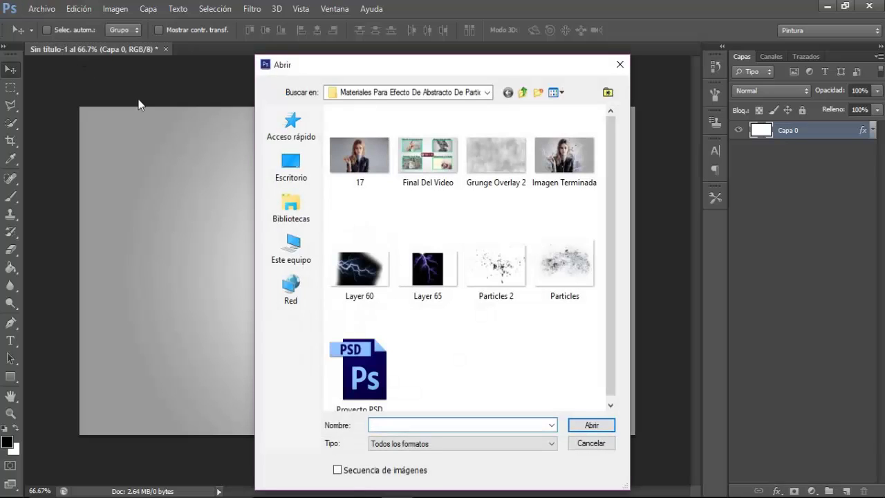
{"action": "double_click", "coordinate": [358, 163]}
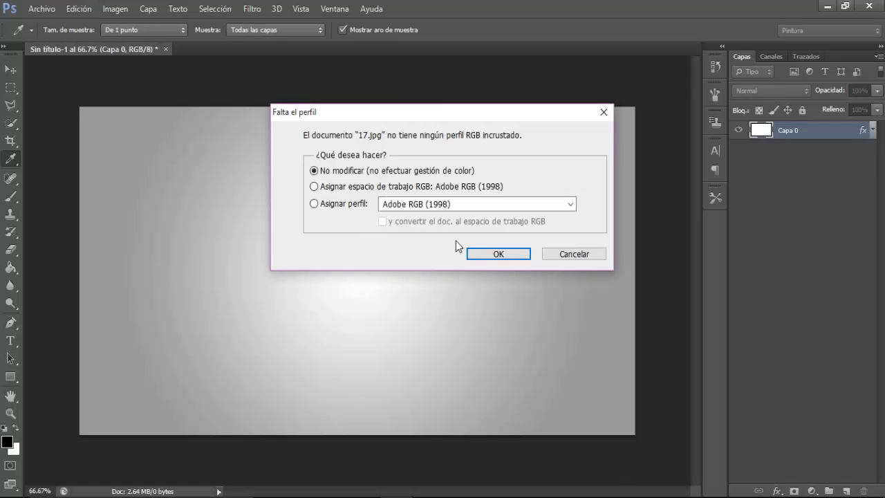
{"action": "left_click", "coordinate": [475, 250]}
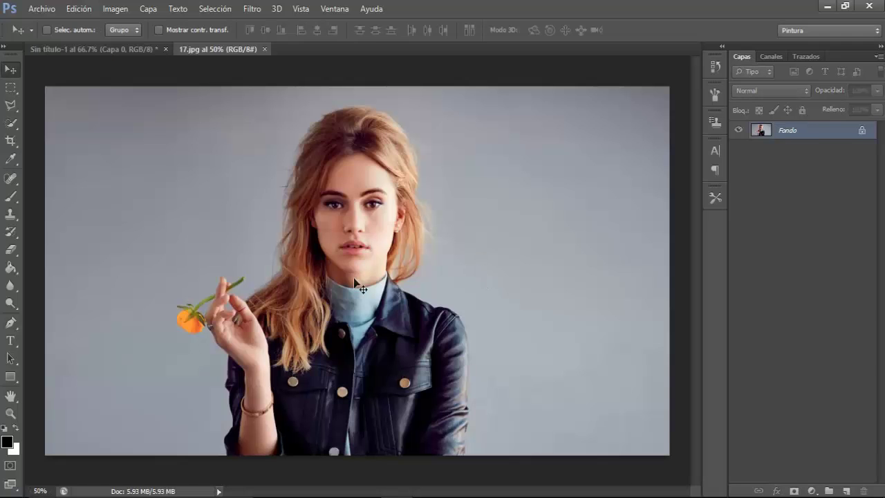
Quick-select the woman's hair, face, hand and jacket, using brush sizes 77 then 25.
{"action": "left_click", "coordinate": [11, 126]}
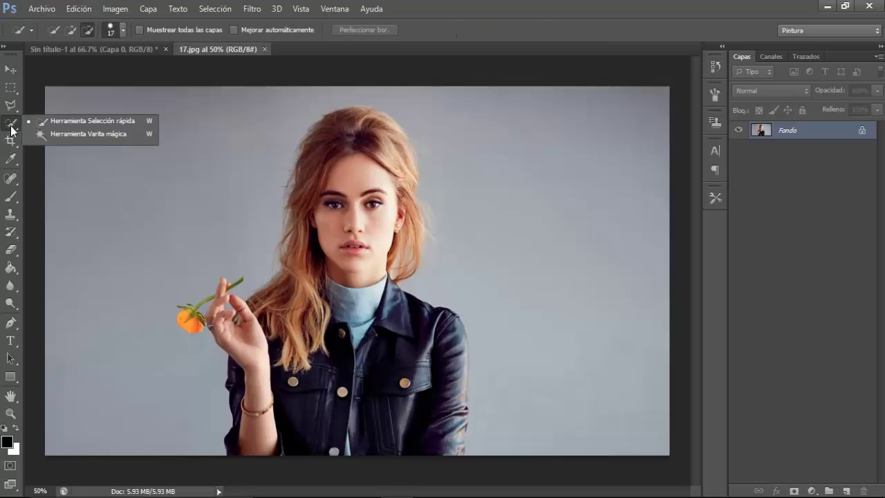
{"action": "left_click", "coordinate": [59, 128]}
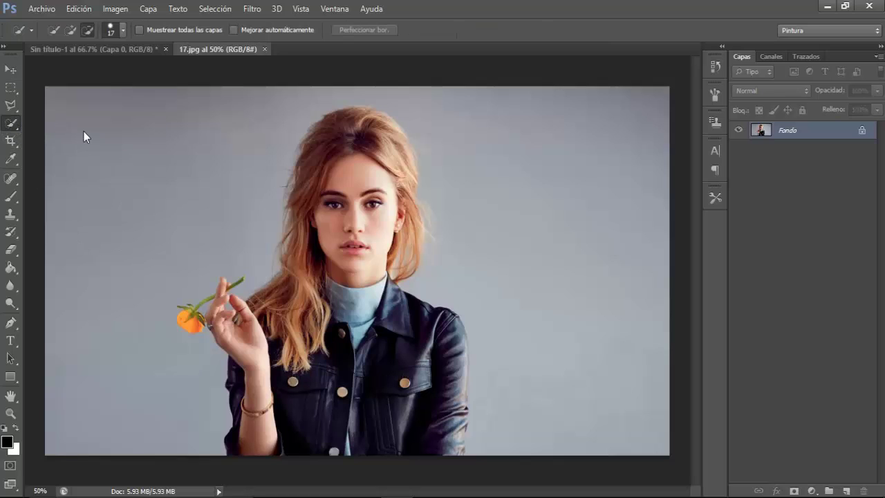
{"action": "right_click", "coordinate": [156, 242], "text": "alt"}
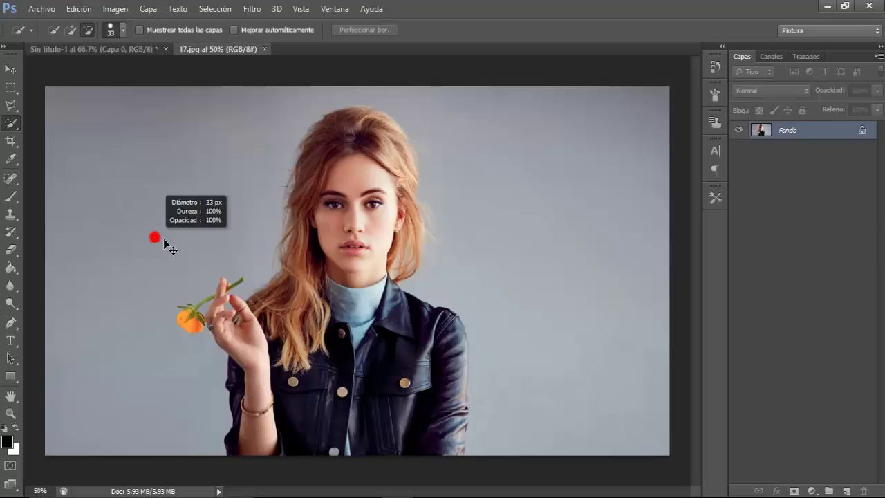
{"action": "right_click", "coordinate": [280, 336], "text": "alt"}
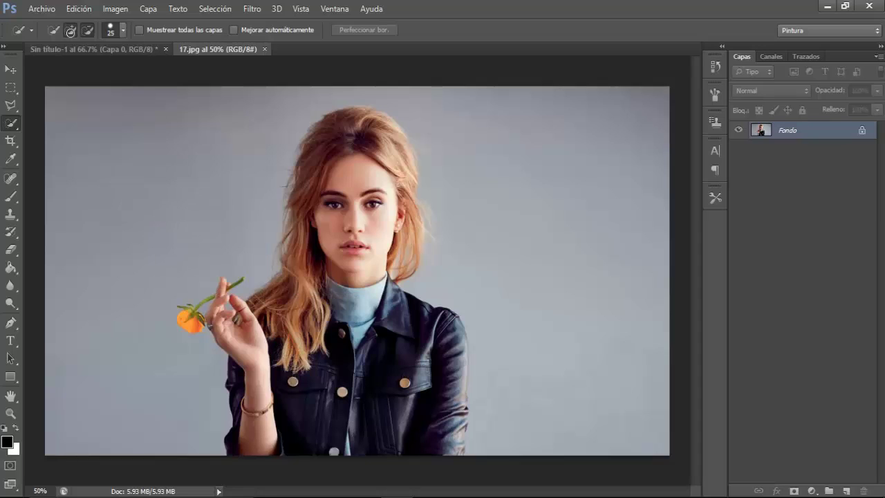
{"action": "mouse_move", "coordinate": [301, 289]}
{"action": "left_mouse_down"}
{"action": "mouse_move", "coordinate": [409, 201]}
{"action": "mouse_move", "coordinate": [434, 361]}
{"action": "mouse_move", "coordinate": [462, 425]}
{"action": "left_mouse_up"}
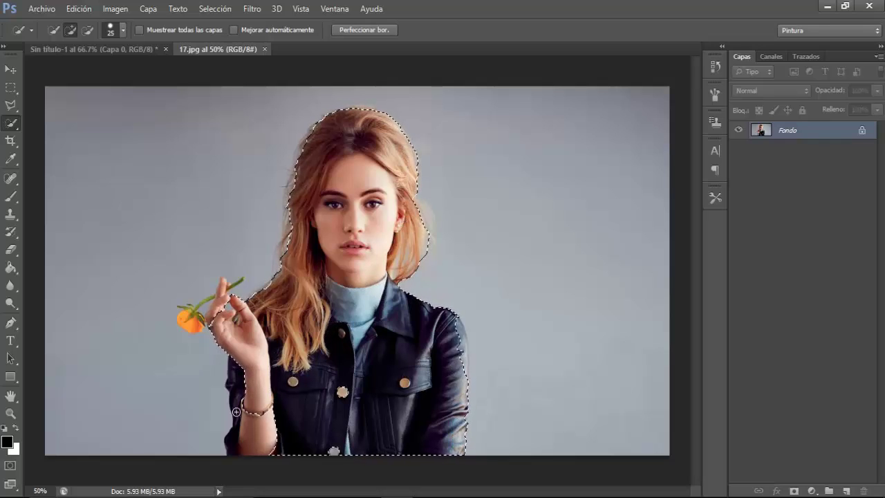
{"action": "left_click_drag", "start_coordinate": [462, 426], "coordinate": [222, 294]}
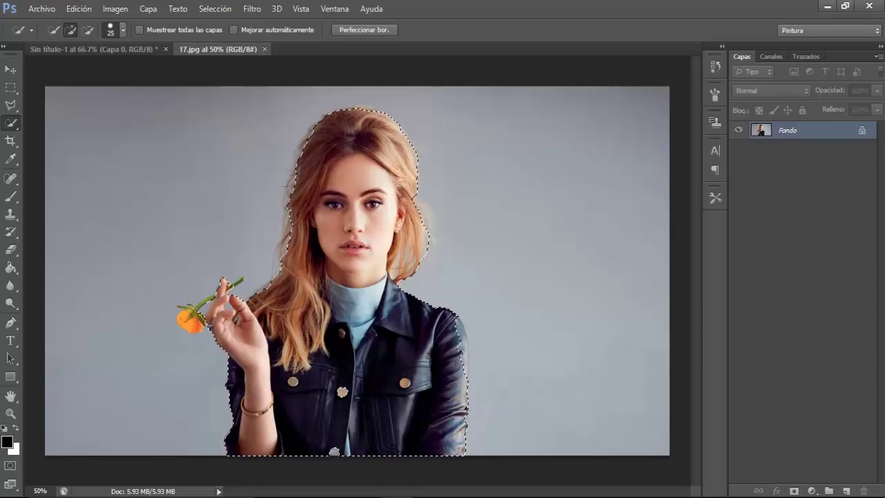
Refine Edge with a small radius, brushing along the hair top, left hair and jacket's right edge.
{"action": "left_click", "coordinate": [357, 28]}
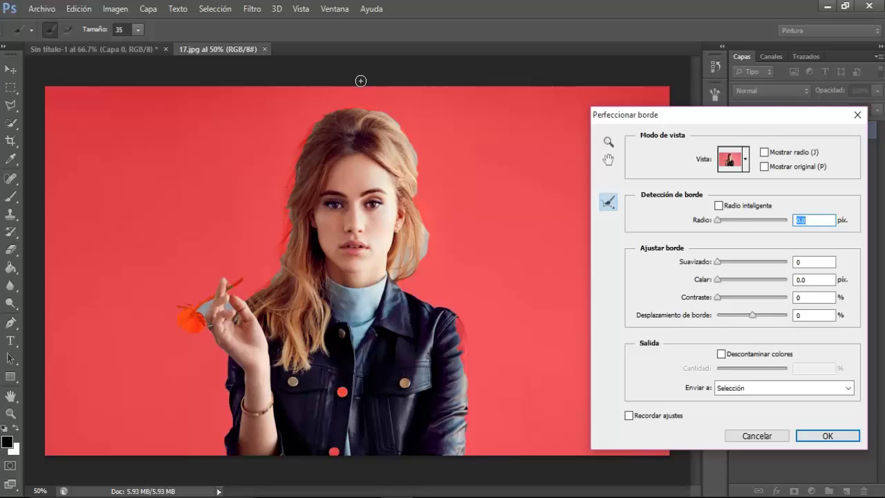
{"action": "left_click_drag", "start_coordinate": [717, 222], "coordinate": [774, 227]}
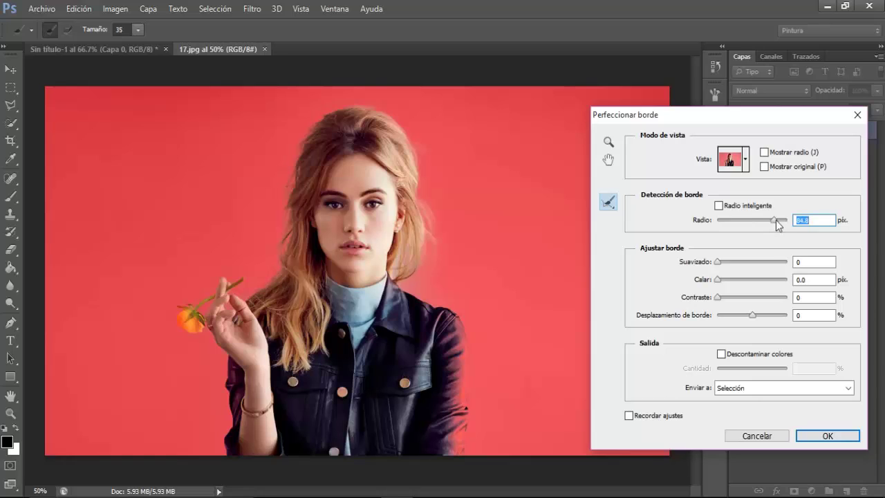
{"action": "left_click_drag", "start_coordinate": [776, 220], "coordinate": [765, 223]}
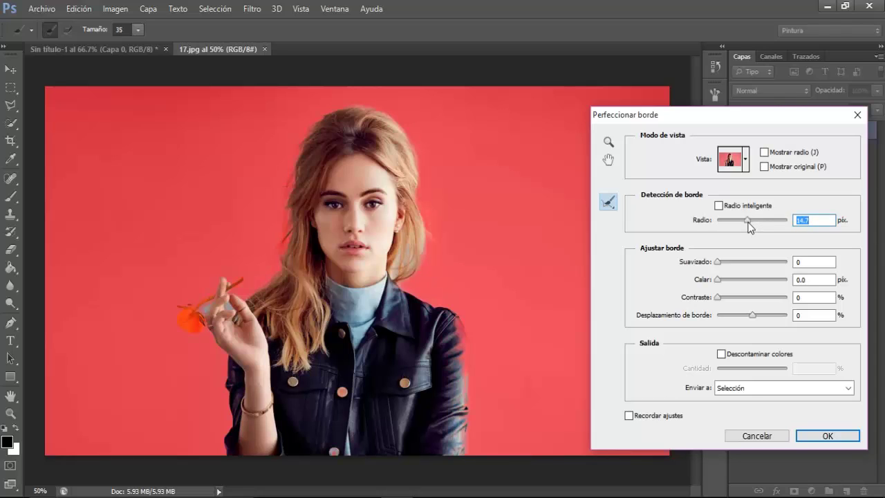
{"action": "left_click_drag", "start_coordinate": [749, 222], "coordinate": [729, 229]}
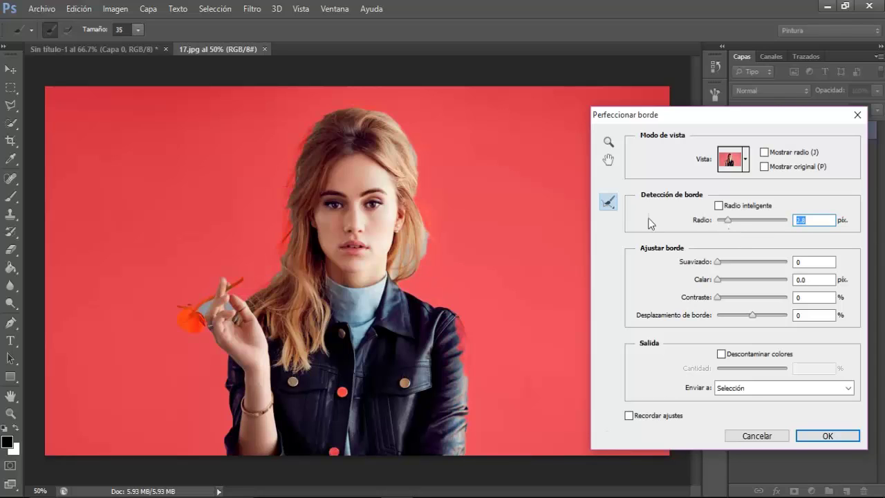
{"action": "mouse_move", "coordinate": [424, 265]}
{"action": "left_mouse_down"}
{"action": "mouse_move", "coordinate": [304, 141]}
{"action": "mouse_move", "coordinate": [280, 245]}
{"action": "left_mouse_up"}
{"action": "mouse_move", "coordinate": [284, 190]}
{"action": "left_mouse_down"}
{"action": "mouse_move", "coordinate": [246, 297]}
{"action": "mouse_move", "coordinate": [181, 320]}
{"action": "left_mouse_up"}
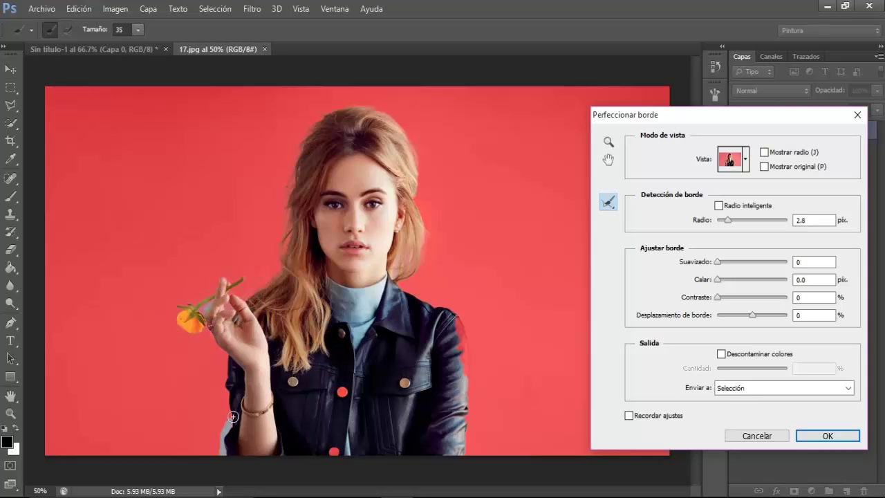
{"action": "left_click_drag", "start_coordinate": [465, 455], "coordinate": [461, 313]}
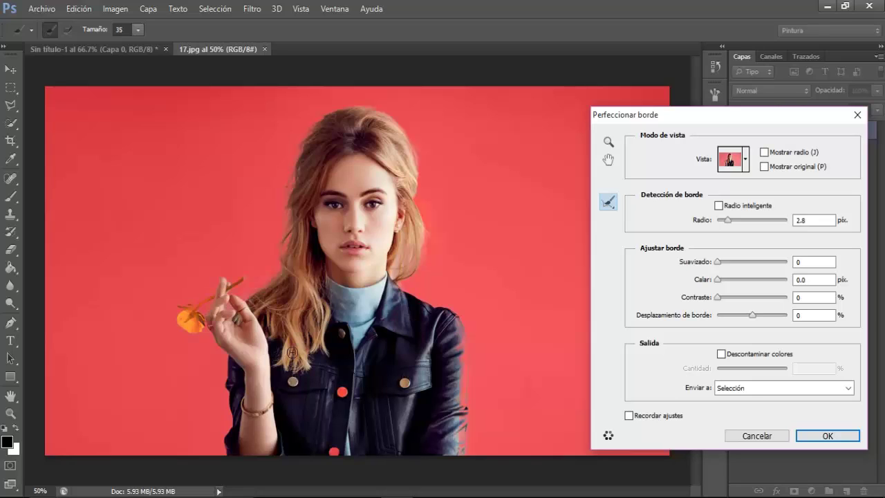
{"action": "left_click", "coordinate": [823, 437]}
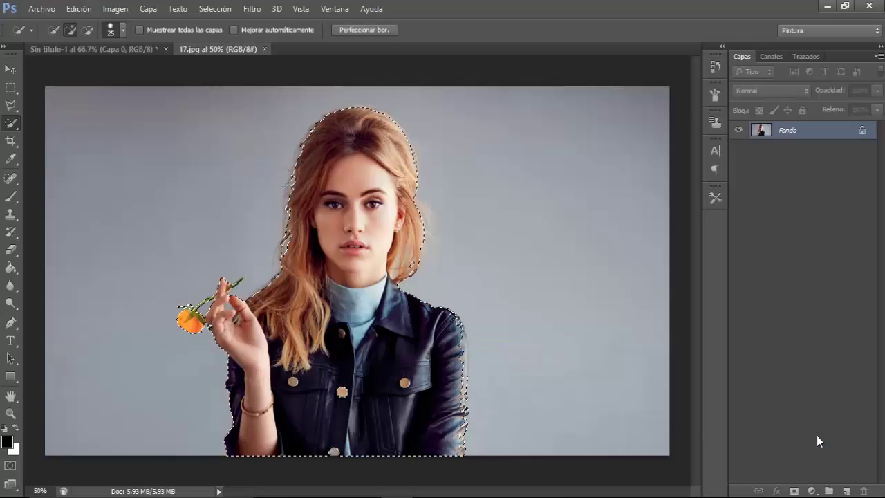
Run Refine Edge again and brush along the left edge of the hair.
{"action": "left_click", "coordinate": [88, 29]}
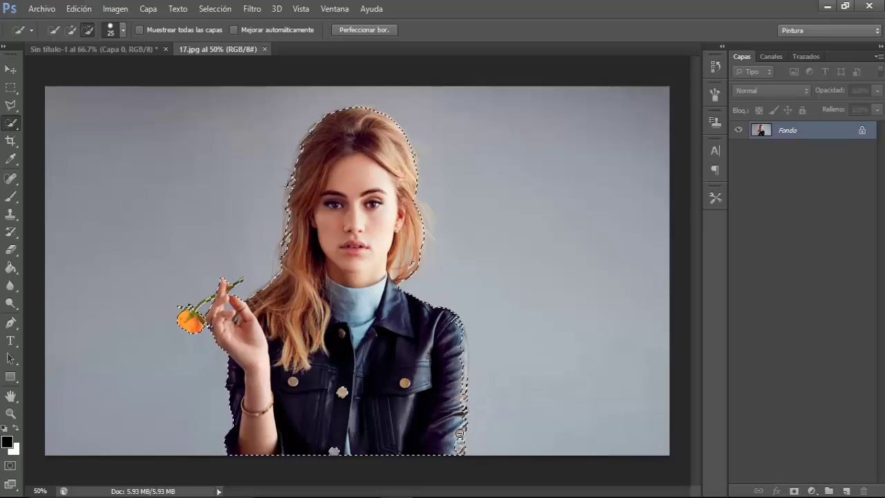
{"action": "left_click", "coordinate": [71, 30]}
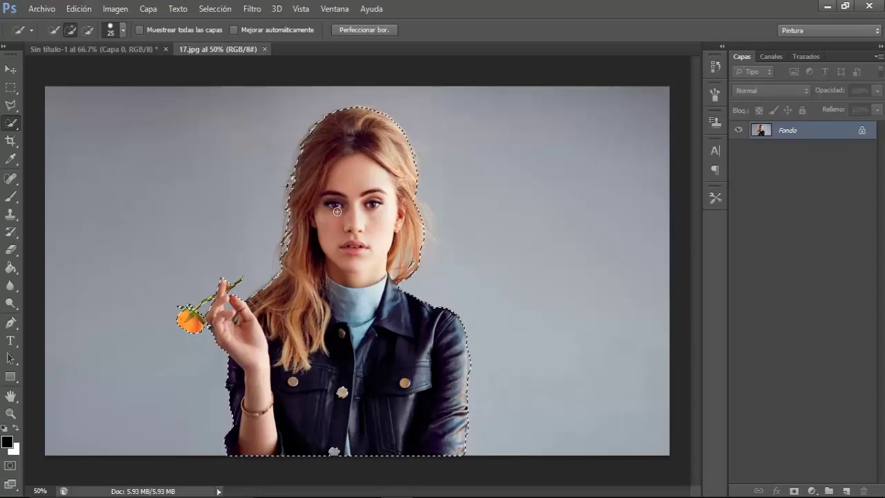
{"action": "key", "text": "ctrl+alt+r"}
{"action": "left_click_drag", "start_coordinate": [311, 131], "coordinate": [291, 239]}
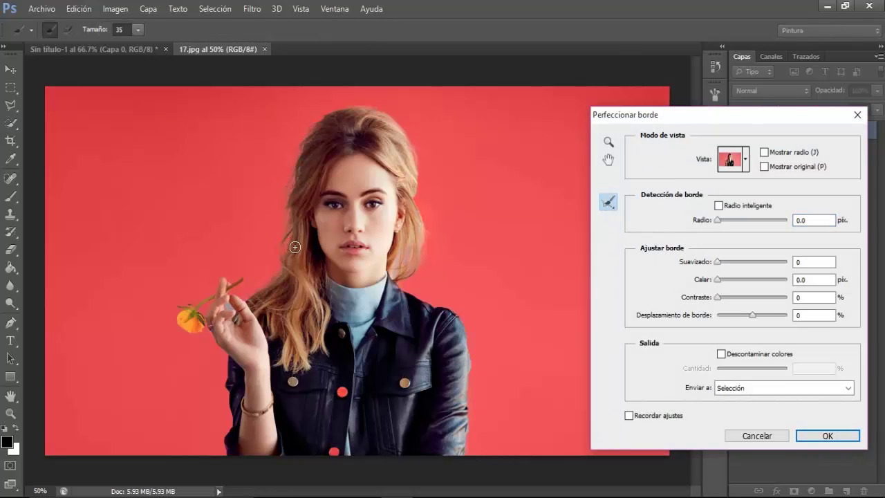
{"action": "left_click", "coordinate": [813, 437]}
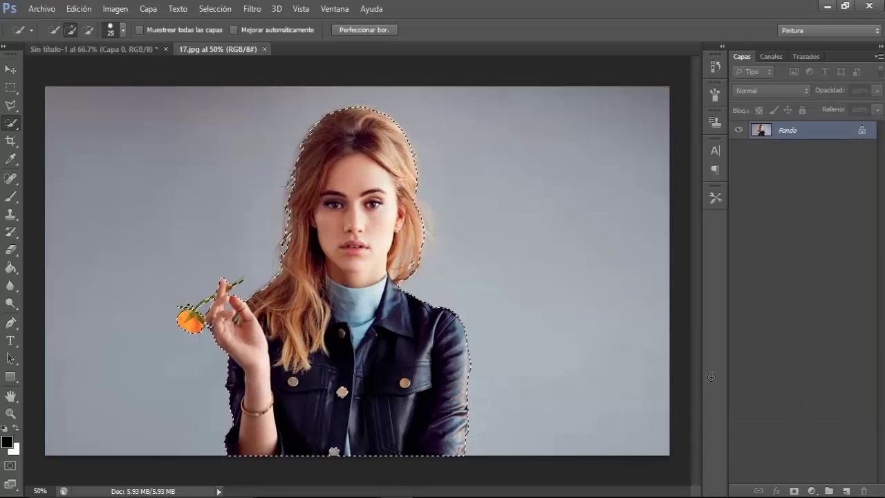
Add a layer mask to Capa 0 hiding the grey backdrop, then select the Move tool.
{"action": "left_click", "coordinate": [795, 492]}
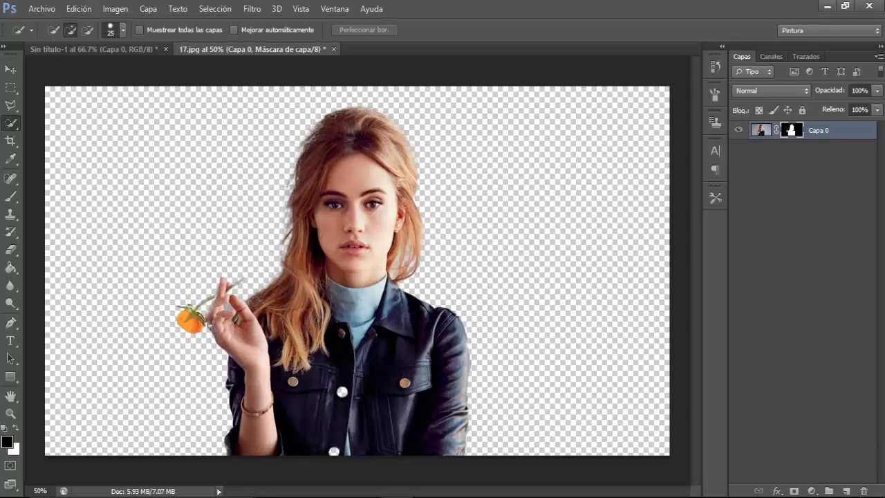
{"action": "left_click", "coordinate": [12, 70]}
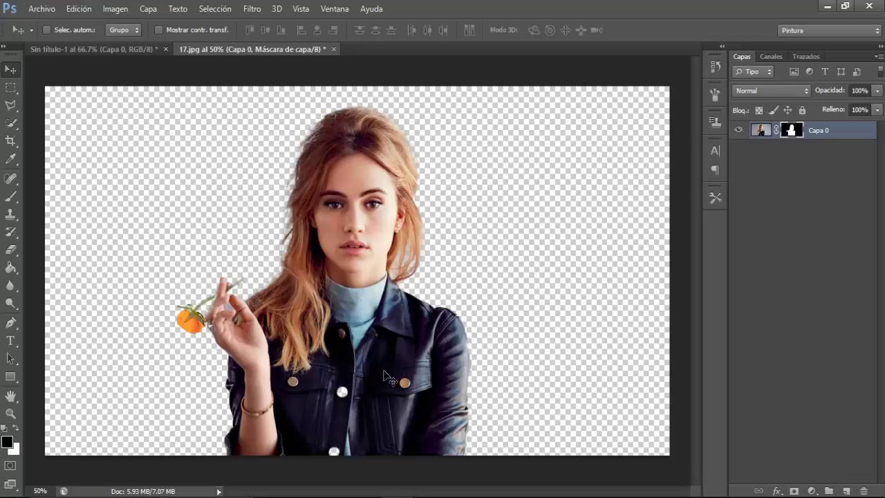
Drag the woman layer into the Sin título-1 document and shift it down-left.
{"action": "mouse_move", "coordinate": [384, 372]}
{"action": "left_mouse_down"}
{"action": "mouse_move", "coordinate": [147, 85]}
{"action": "mouse_move", "coordinate": [137, 56]}
{"action": "mouse_move", "coordinate": [176, 112]}
{"action": "left_mouse_up"}
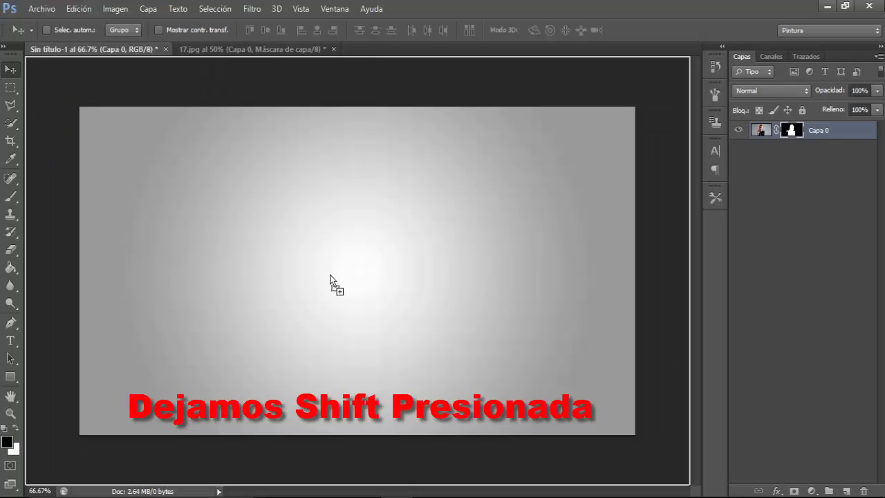
{"action": "left_click_drag", "start_coordinate": [330, 274], "coordinate": [331, 275]}
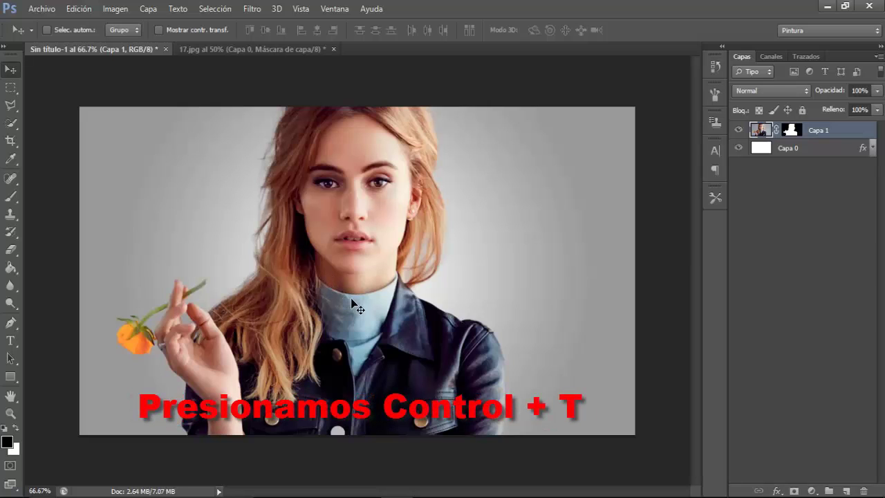
{"action": "key", "text": "ctrl+t"}
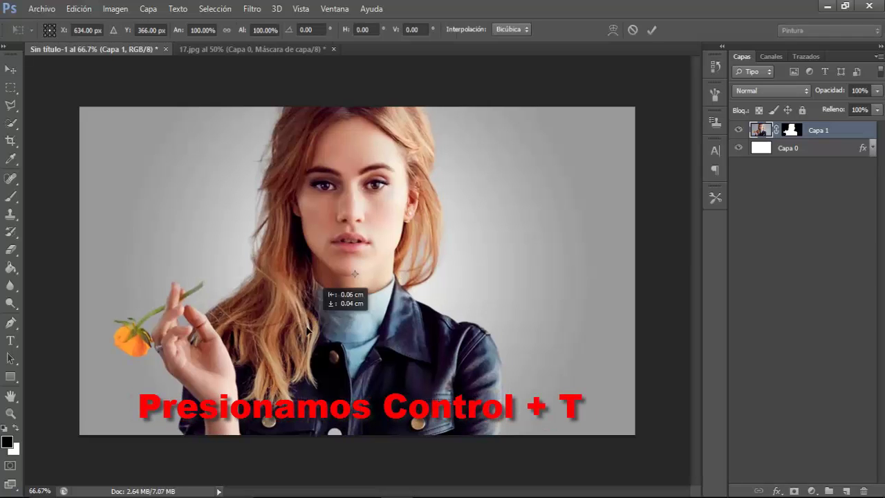
{"action": "left_click_drag", "start_coordinate": [404, 278], "coordinate": [304, 327]}
{"action": "key", "text": "Return"}
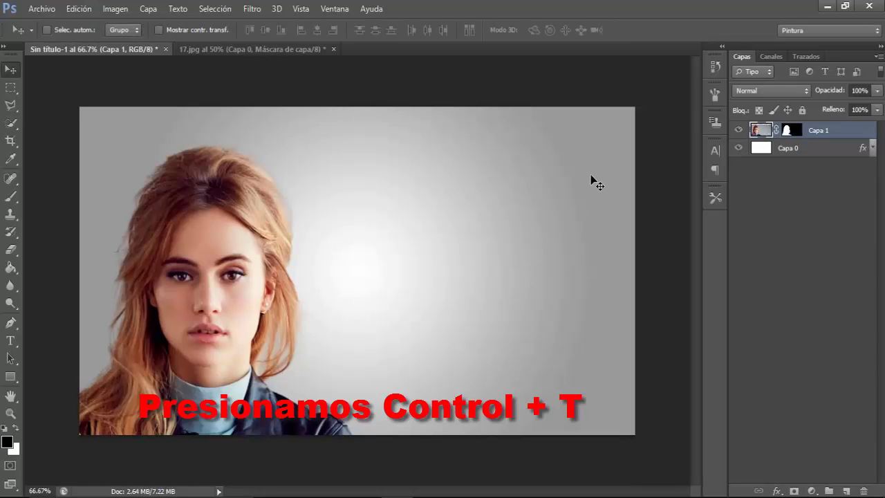
Scale the woman to about 110.7% and centre her on the canvas.
{"action": "key", "text": "ctrl+t"}
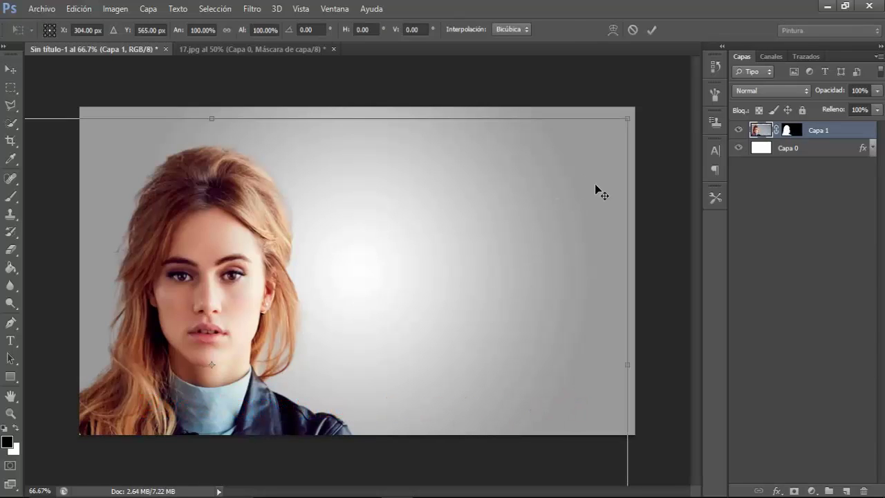
{"action": "mouse_move", "coordinate": [627, 119]}
{"action": "left_mouse_down"}
{"action": "mouse_move", "coordinate": [385, 256]}
{"action": "mouse_move", "coordinate": [407, 262]}
{"action": "left_mouse_up"}
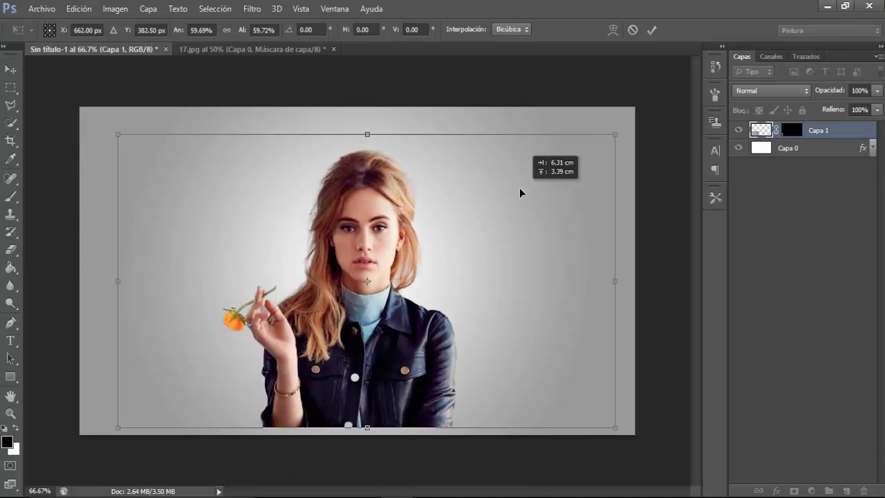
{"action": "key", "text": "Return"}
{"action": "key", "text": "ctrl+t"}
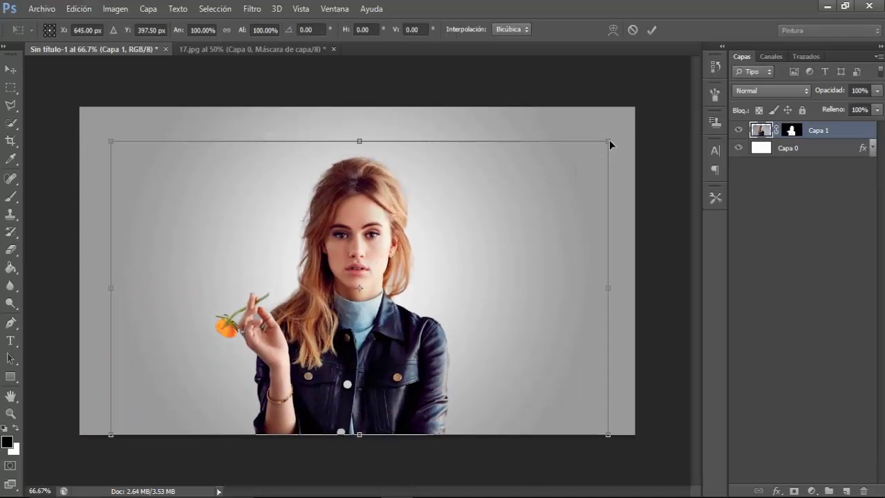
{"action": "left_click_drag", "start_coordinate": [609, 140], "coordinate": [670, 106]}
{"action": "left_click_drag", "start_coordinate": [482, 224], "coordinate": [451, 228]}
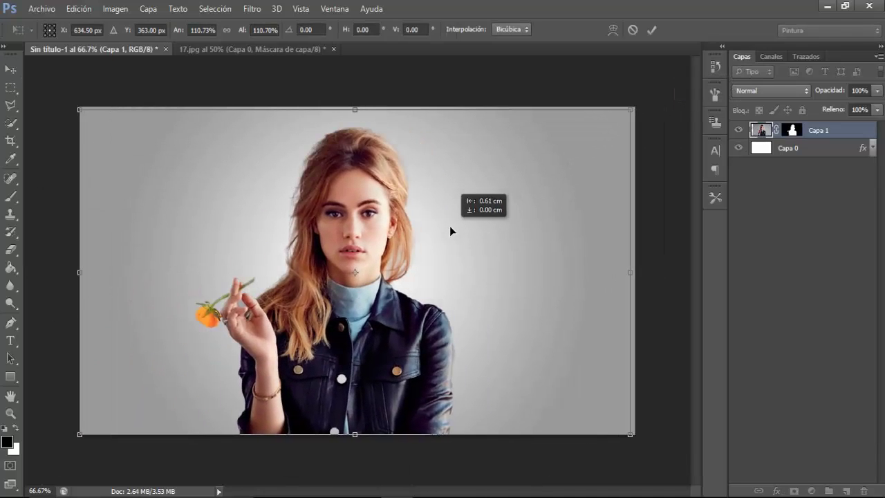
{"action": "left_click", "coordinate": [651, 29]}
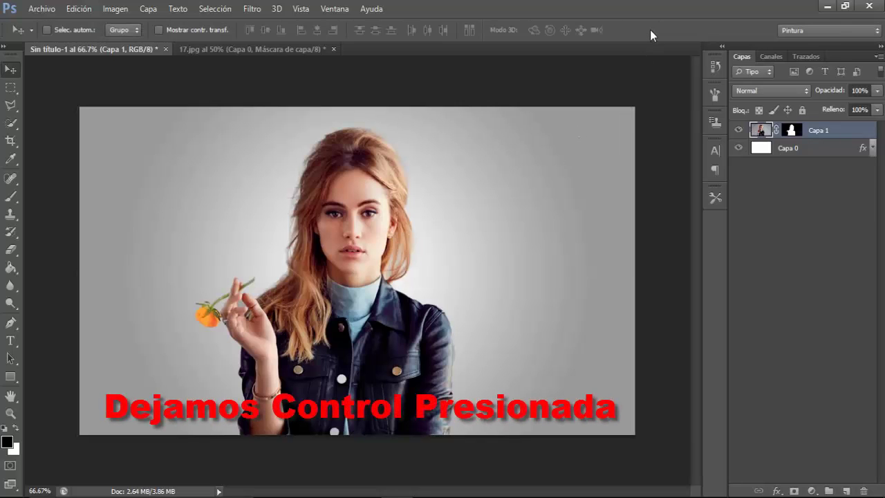
Load Capa 1's mask as a selection and copy it twice into Capa 2 and Capa 2 copia.
{"action": "left_click", "coordinate": [792, 130], "text": "ctrl"}
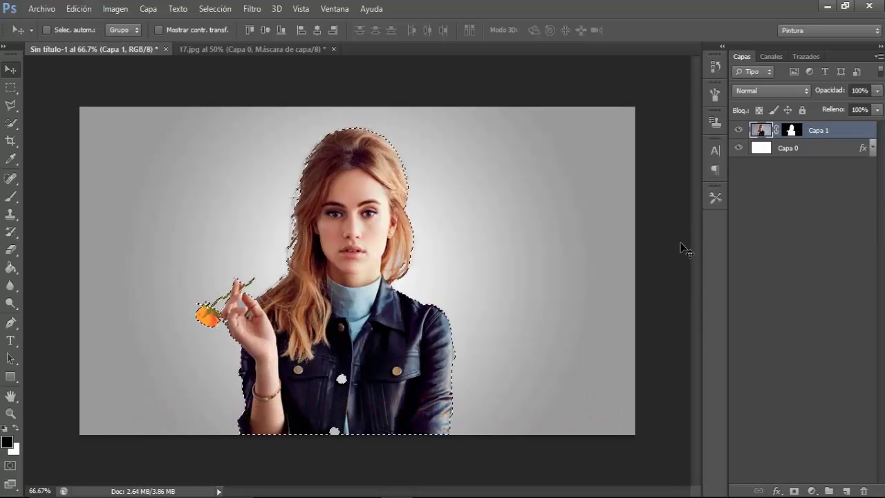
{"action": "key", "text": "ctrl+j"}
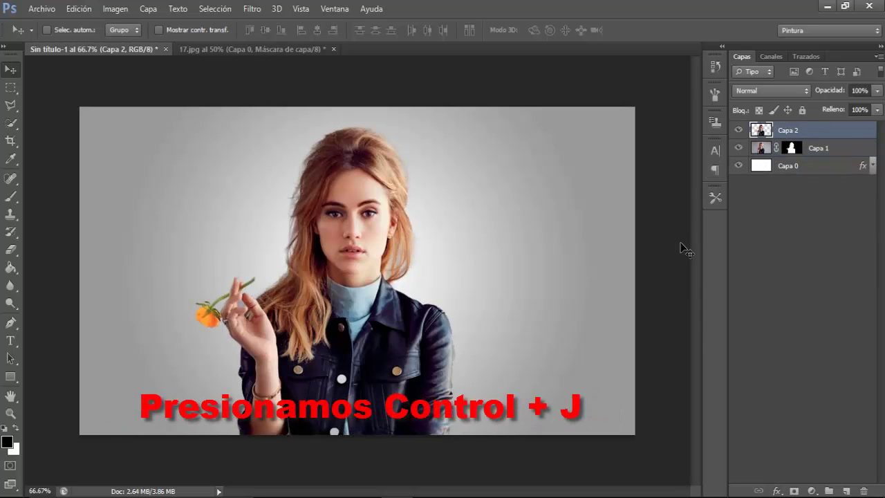
{"action": "key", "text": "ctrl+j"}
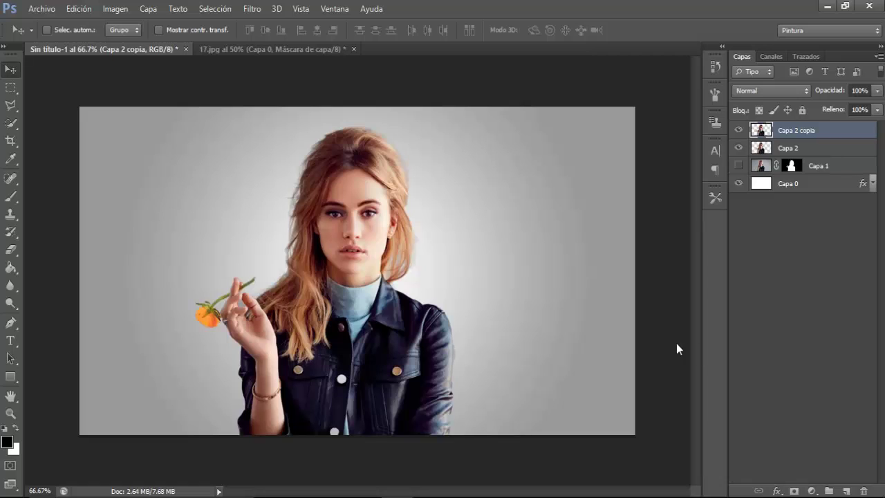
Apply Levels to Capa 2 copia (input 20, 1.00, 241; output 0–238), then hide it.
{"action": "left_click", "coordinate": [116, 9]}
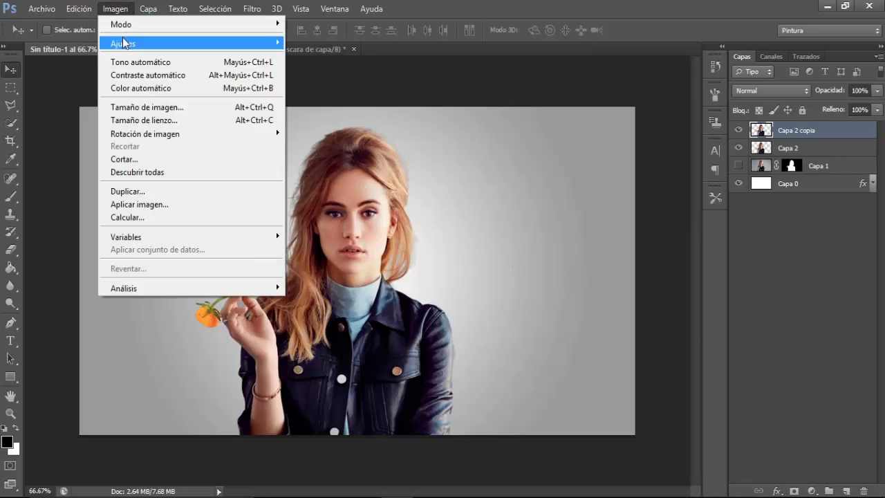
{"action": "mouse_move", "coordinate": [123, 43]}
{"action": "left_click", "coordinate": [310, 56]}
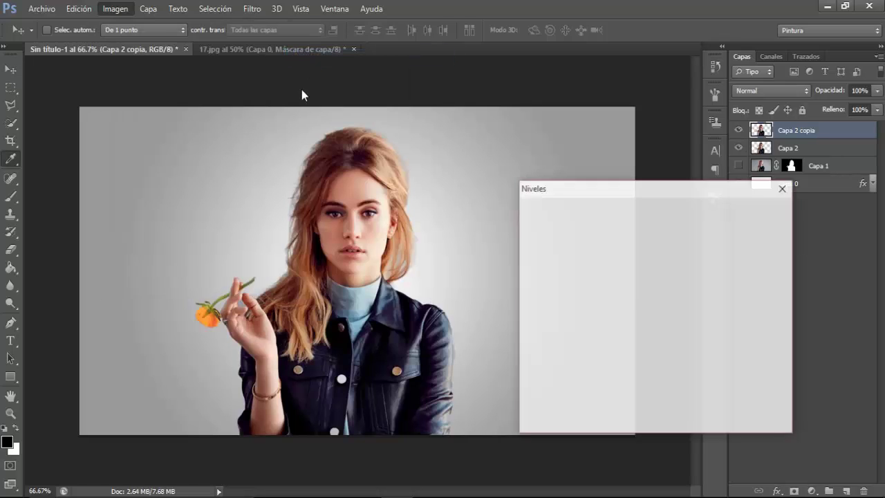
{"action": "left_click_drag", "start_coordinate": [536, 342], "coordinate": [550, 341]}
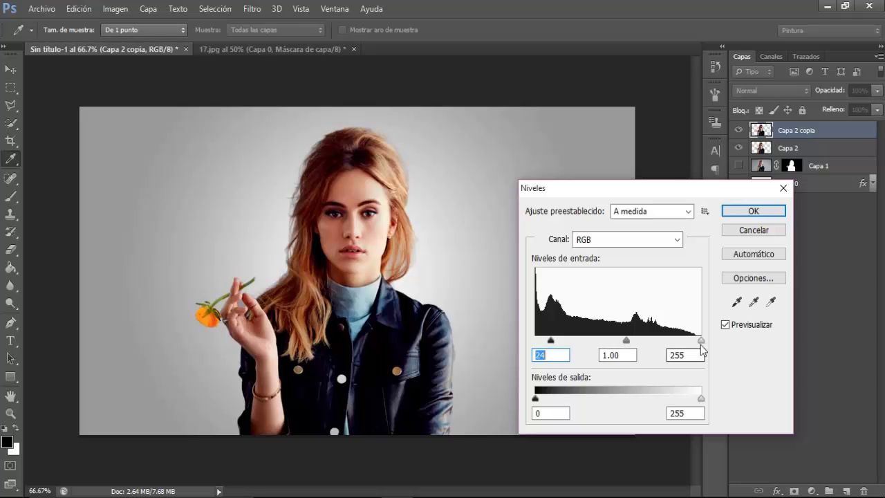
{"action": "left_click_drag", "start_coordinate": [692, 341], "coordinate": [683, 341]}
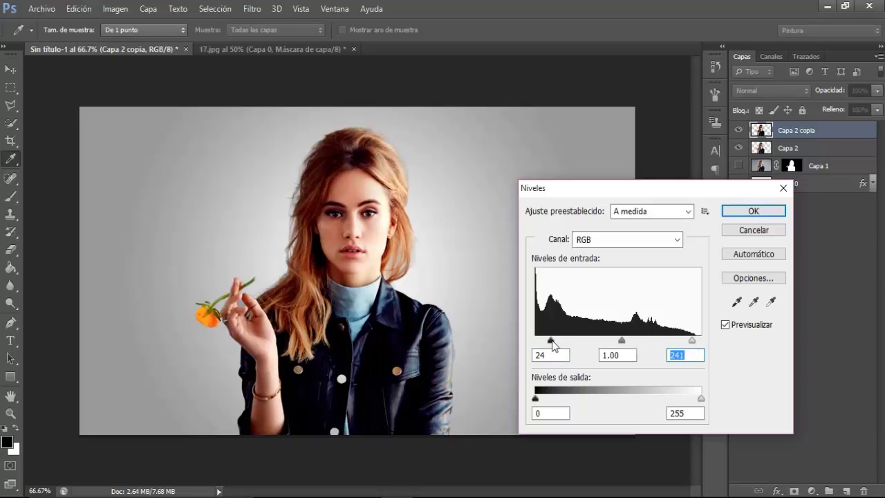
{"action": "left_click_drag", "start_coordinate": [553, 344], "coordinate": [564, 341]}
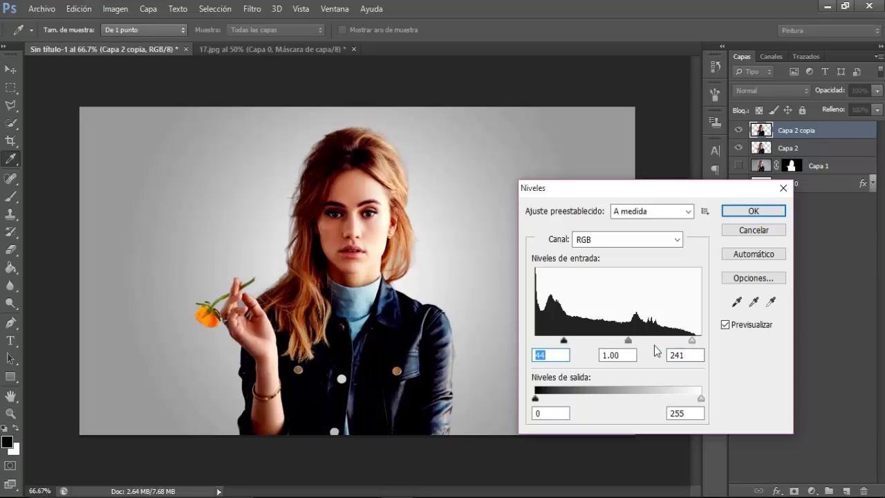
{"action": "left_click_drag", "start_coordinate": [697, 402], "coordinate": [687, 398]}
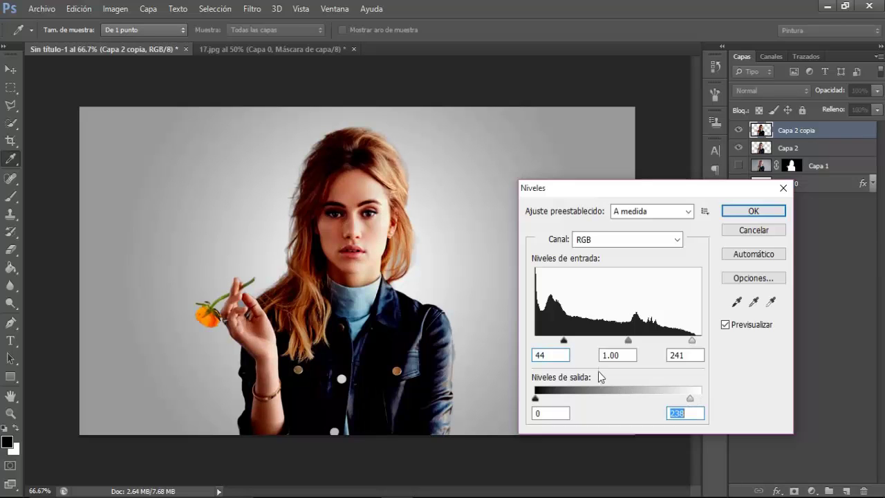
{"action": "left_click_drag", "start_coordinate": [565, 341], "coordinate": [552, 341]}
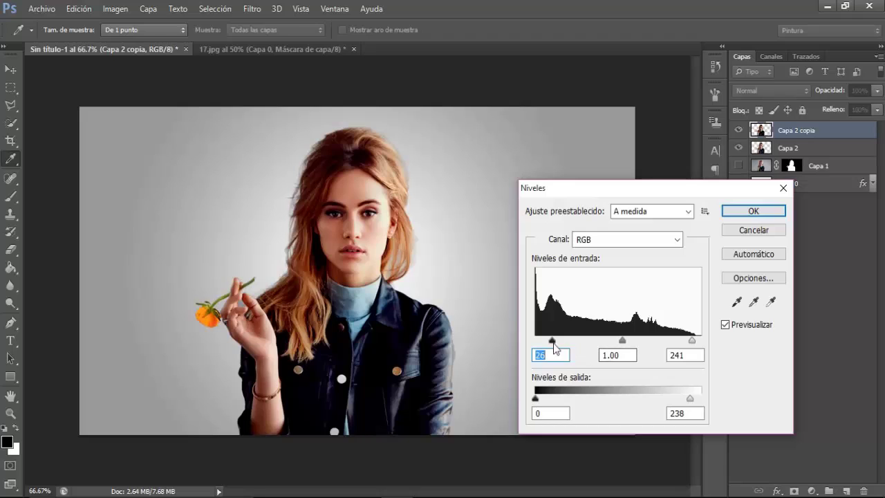
{"action": "left_click_drag", "start_coordinate": [553, 341], "coordinate": [550, 341]}
{"action": "left_click", "coordinate": [741, 211]}
{"action": "left_click", "coordinate": [739, 131]}
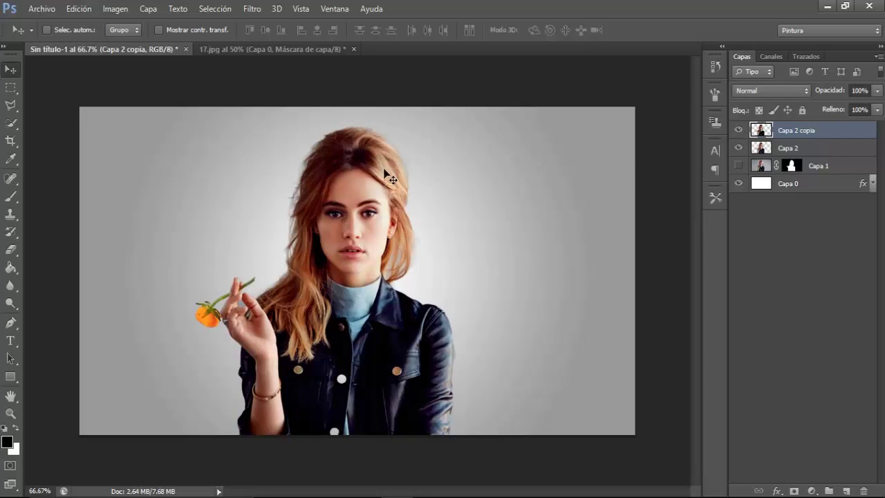
Reduce Capa 2 copia's saturation to -40 with a Hue/Saturation adjustment.
{"action": "left_click", "coordinate": [115, 9]}
{"action": "mouse_move", "coordinate": [190, 43]}
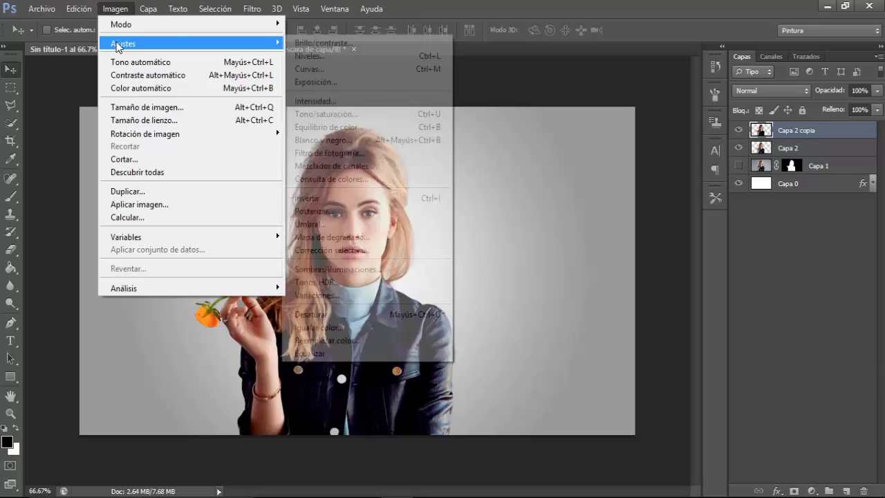
{"action": "left_click", "coordinate": [311, 114]}
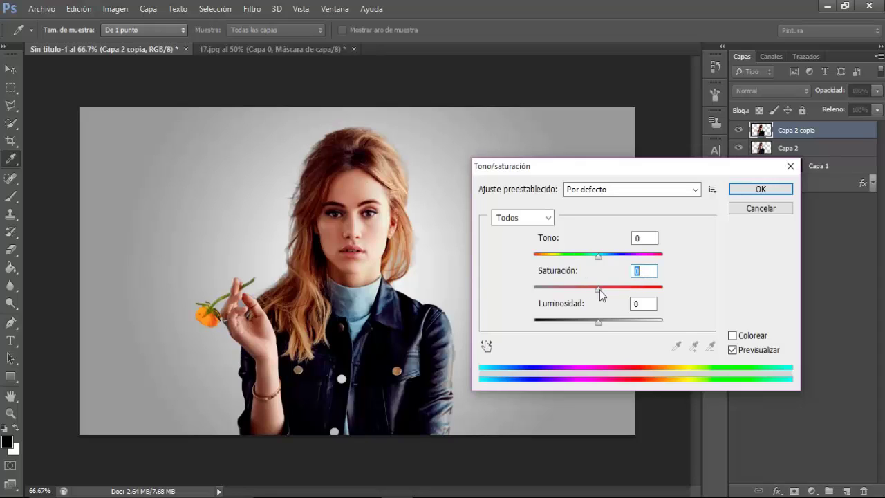
{"action": "left_click_drag", "start_coordinate": [599, 290], "coordinate": [585, 301]}
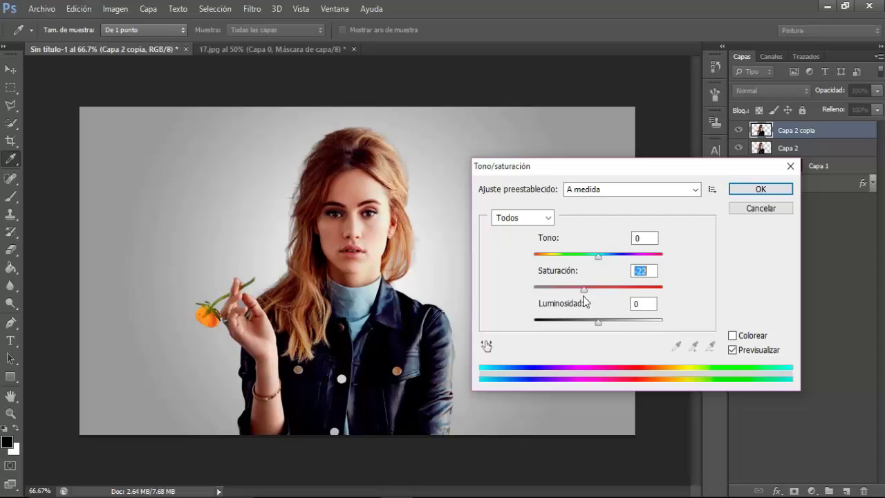
{"action": "key", "text": "Down"}
{"action": "left_click_drag", "start_coordinate": [587, 292], "coordinate": [573, 298]}
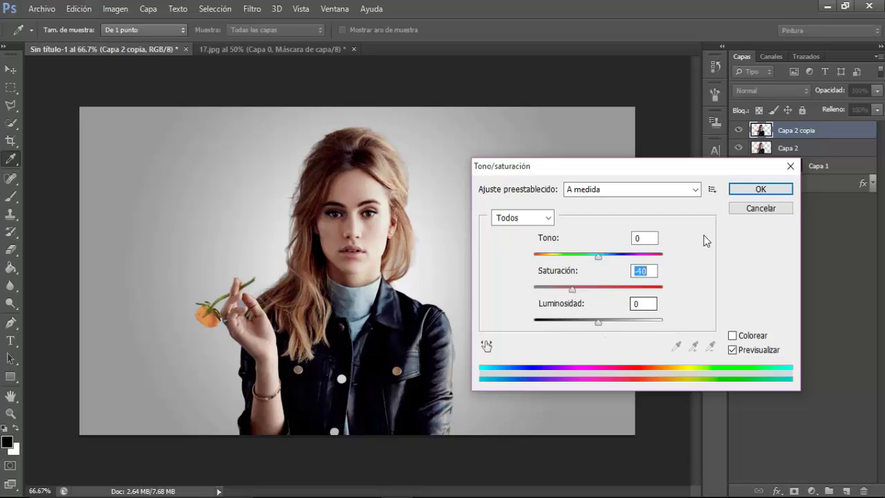
{"action": "left_click", "coordinate": [742, 188]}
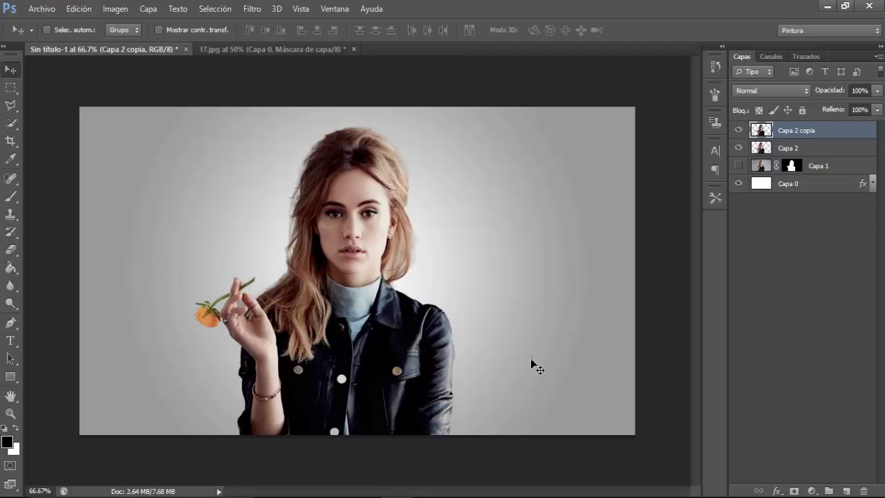
Place Particles in Multiply mode at about 17%, rotated 72° beside her right shoulder.
{"action": "left_click", "coordinate": [41, 8]}
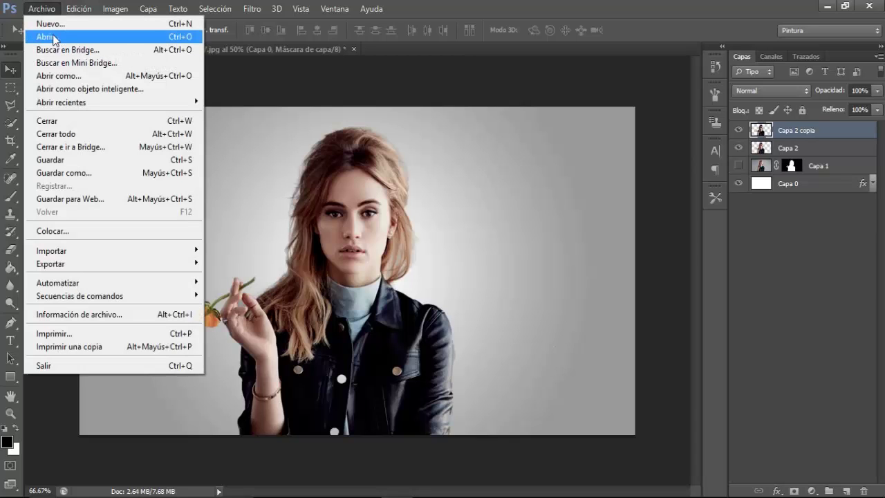
{"action": "left_click", "coordinate": [56, 228]}
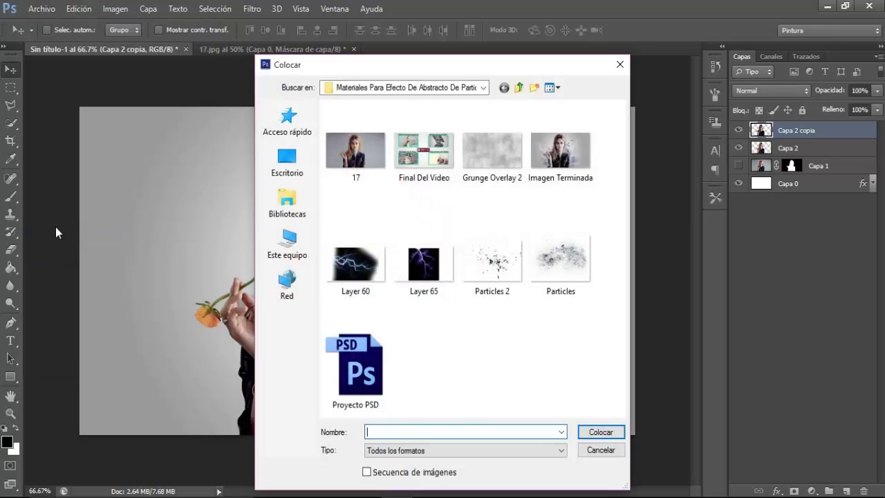
{"action": "double_click", "coordinate": [557, 267]}
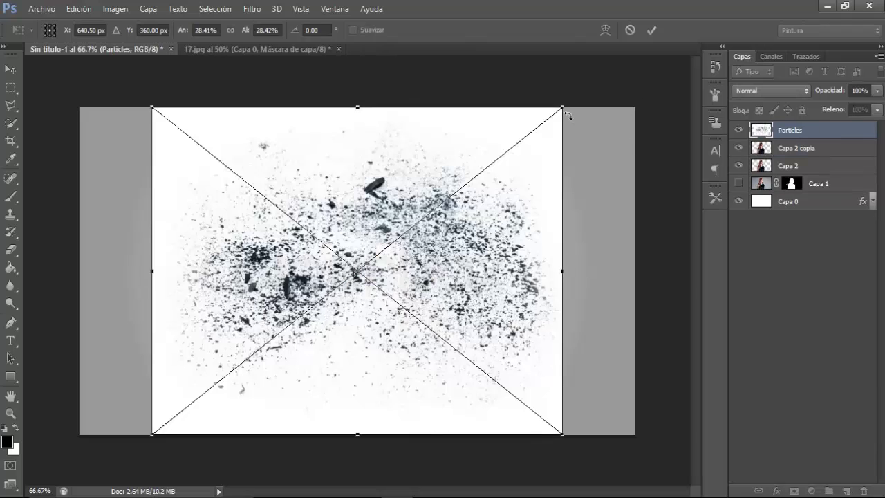
{"action": "mouse_move", "coordinate": [556, 113]}
{"action": "left_mouse_down"}
{"action": "mouse_move", "coordinate": [436, 207]}
{"action": "mouse_move", "coordinate": [434, 222]}
{"action": "mouse_move", "coordinate": [399, 232]}
{"action": "mouse_move", "coordinate": [486, 344]}
{"action": "left_mouse_up"}
{"action": "left_click", "coordinate": [757, 93]}
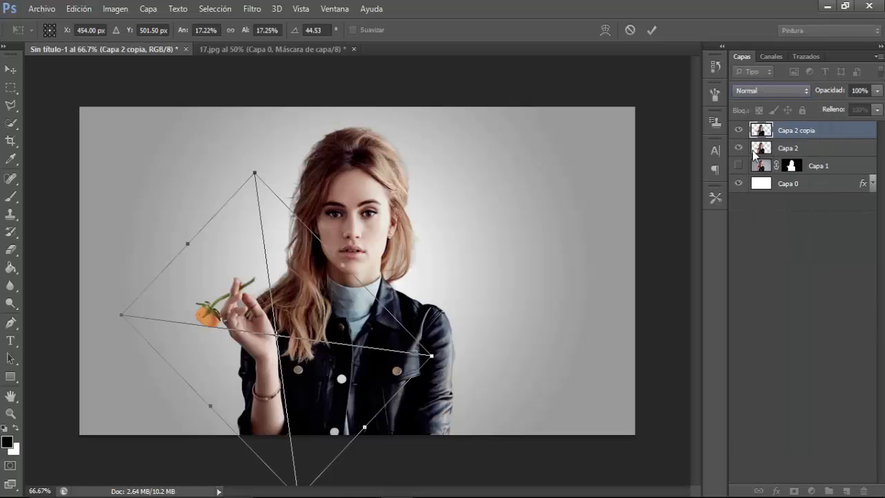
{"action": "left_click_drag", "start_coordinate": [322, 329], "coordinate": [532, 308]}
{"action": "mouse_move", "coordinate": [617, 335]}
{"action": "left_mouse_down"}
{"action": "mouse_move", "coordinate": [575, 410]}
{"action": "mouse_move", "coordinate": [555, 415]}
{"action": "left_mouse_up"}
{"action": "mouse_move", "coordinate": [504, 314]}
{"action": "left_mouse_down"}
{"action": "mouse_move", "coordinate": [484, 350]}
{"action": "mouse_move", "coordinate": [493, 348]}
{"action": "left_mouse_up"}
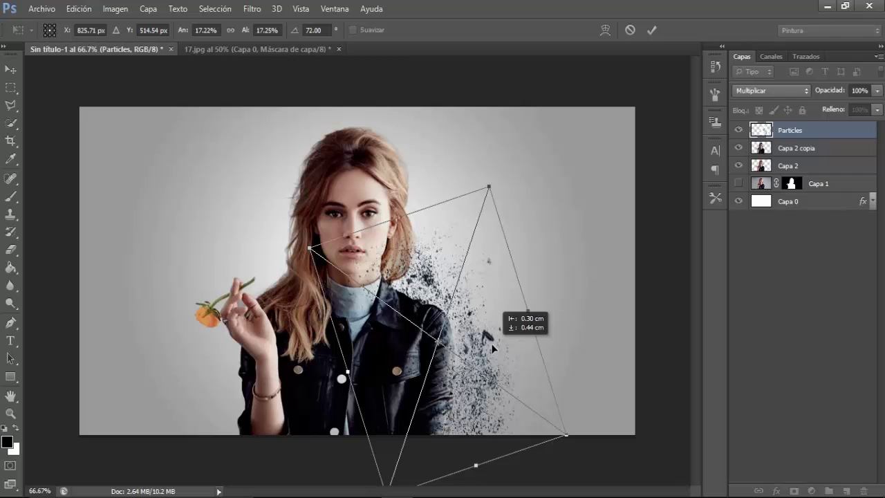
{"action": "key", "text": "Return"}
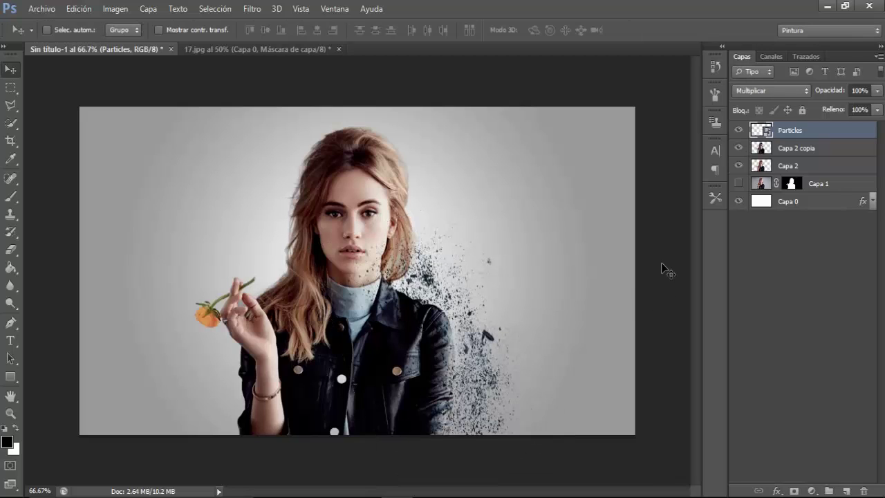
Stretch Particles to 18.30% height, move it below Capa 2 copia, and nudge it up-left.
{"action": "key", "text": "ctrl+t"}
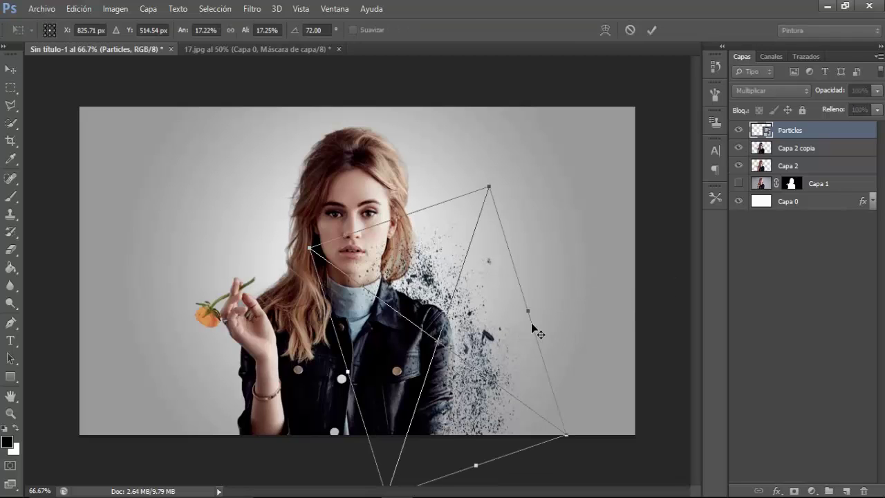
{"action": "left_click_drag", "start_coordinate": [537, 309], "coordinate": [486, 321]}
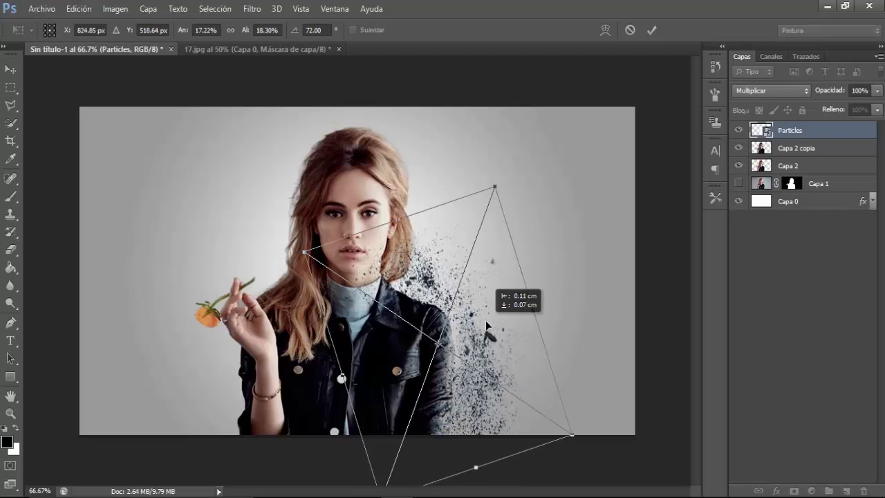
{"action": "left_click", "coordinate": [652, 31]}
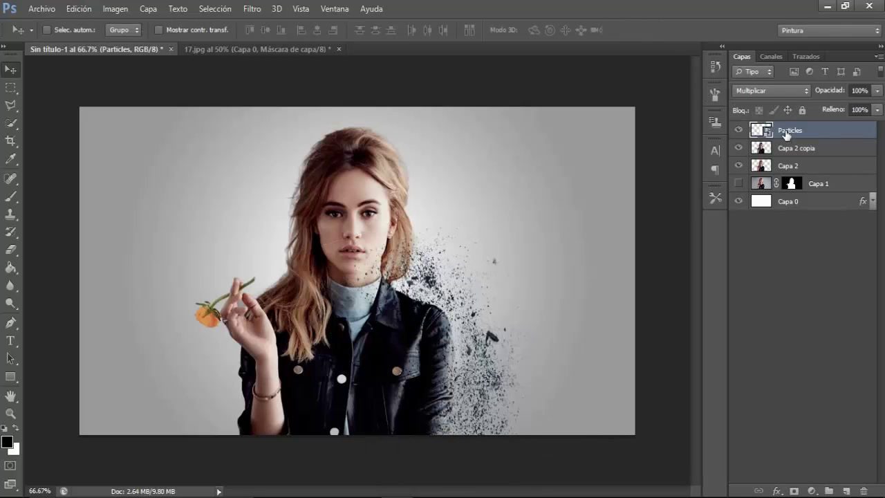
{"action": "left_click_drag", "start_coordinate": [787, 134], "coordinate": [785, 168]}
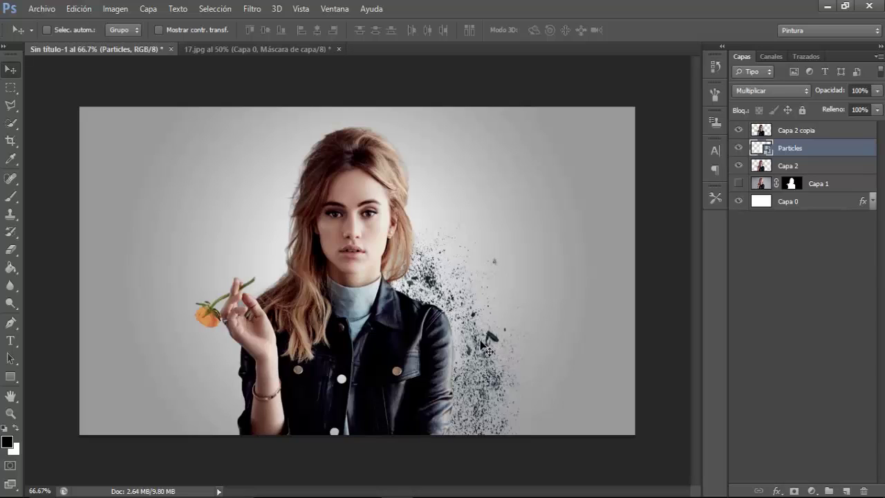
{"action": "left_click_drag", "start_coordinate": [487, 352], "coordinate": [479, 339]}
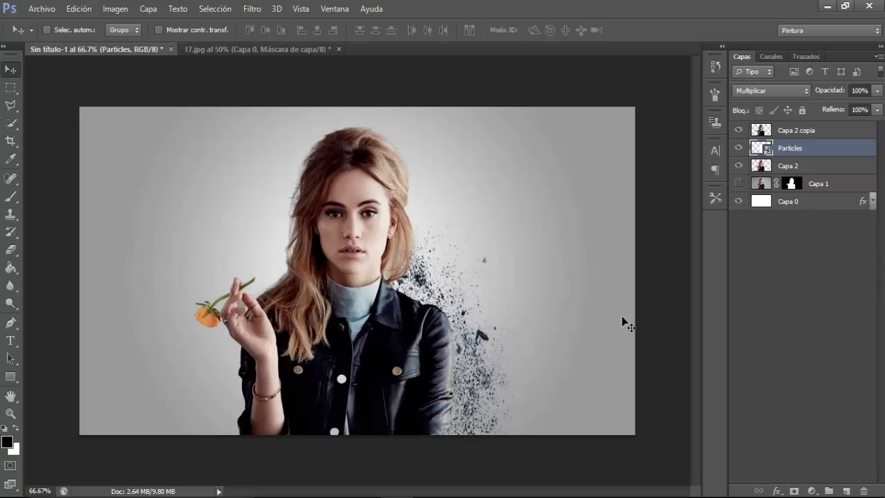
Duplicate Particles as Particles copia and offset it to thicken the spray.
{"action": "right_click", "coordinate": [807, 152]}
{"action": "left_click", "coordinate": [472, 89]}
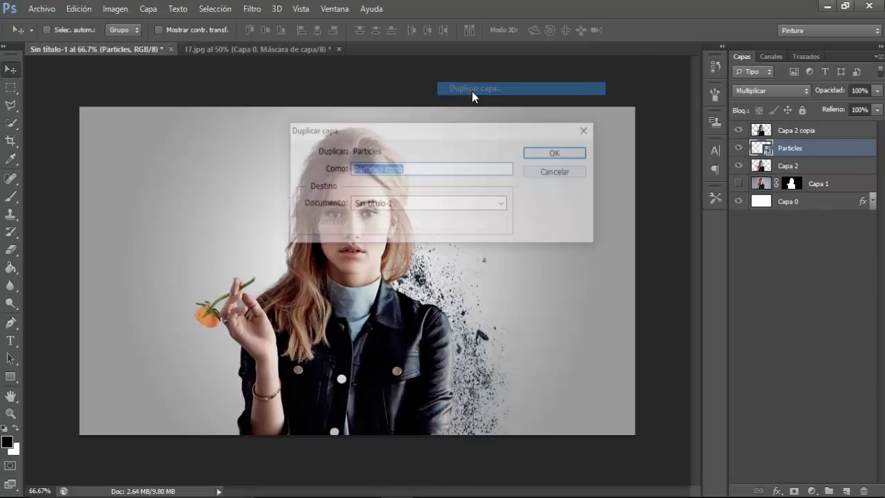
{"action": "left_click", "coordinate": [550, 153]}
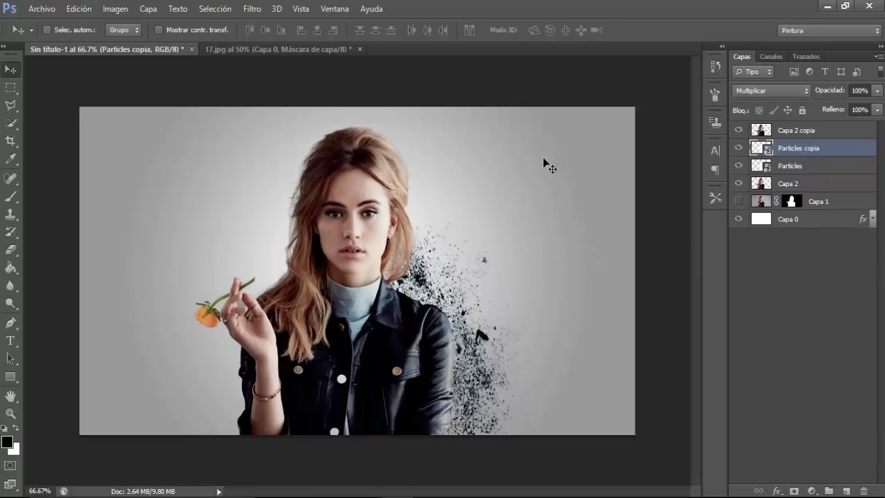
{"action": "left_click_drag", "start_coordinate": [456, 311], "coordinate": [312, 344]}
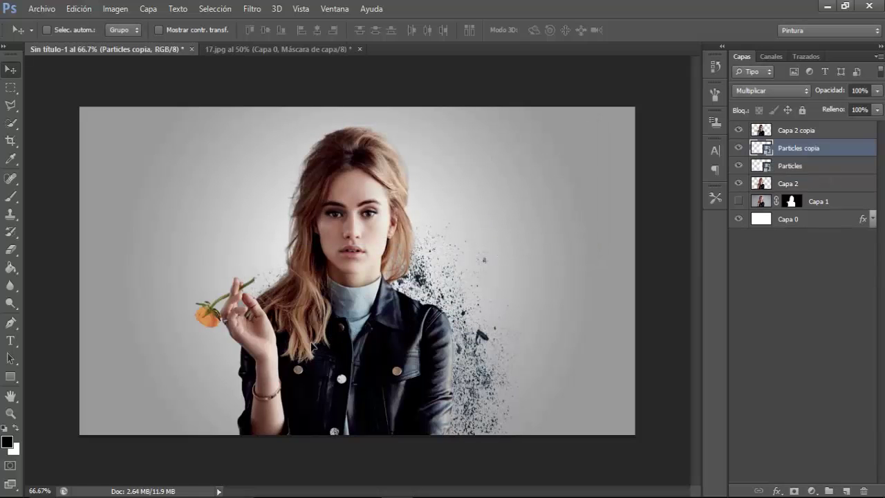
Rotate and move Particles copia around her hand at lower left.
{"action": "key", "text": "ctrl+t"}
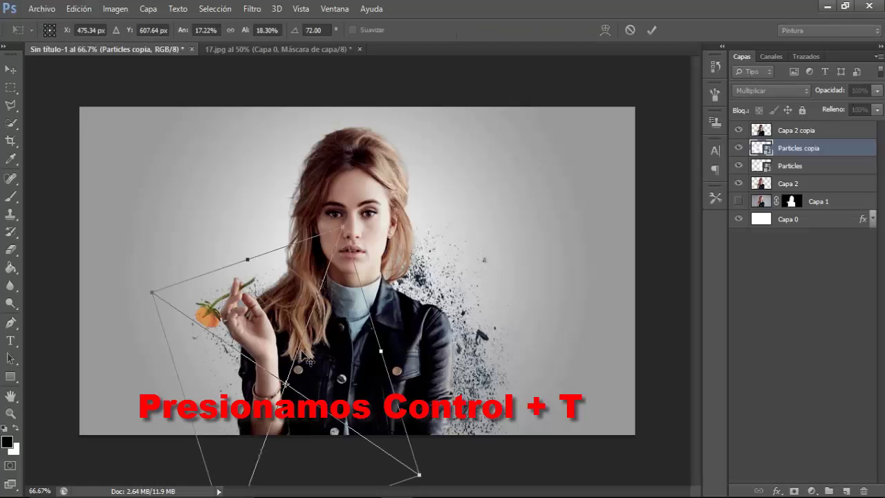
{"action": "left_click_drag", "start_coordinate": [441, 467], "coordinate": [181, 448]}
{"action": "left_click_drag", "start_coordinate": [371, 384], "coordinate": [339, 388]}
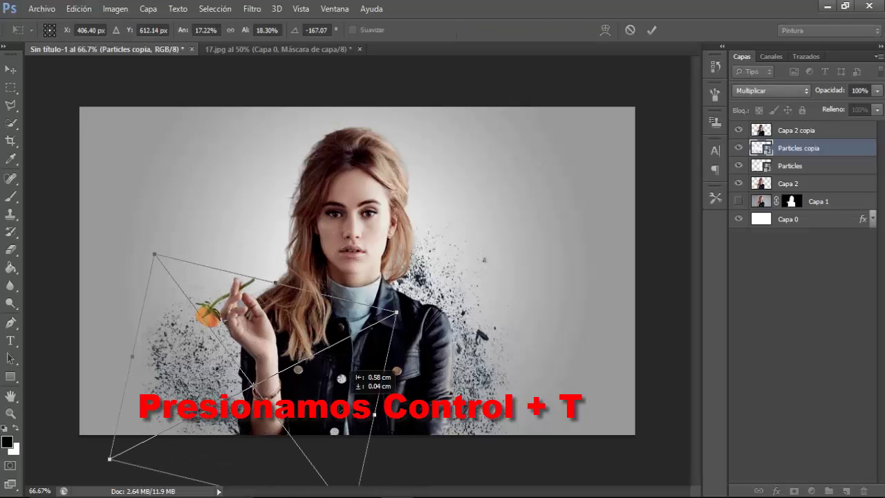
{"action": "mouse_move", "coordinate": [366, 339]}
{"action": "left_mouse_down"}
{"action": "mouse_move", "coordinate": [152, 307]}
{"action": "mouse_move", "coordinate": [155, 331]}
{"action": "left_mouse_up"}
{"action": "left_click_drag", "start_coordinate": [312, 352], "coordinate": [298, 372]}
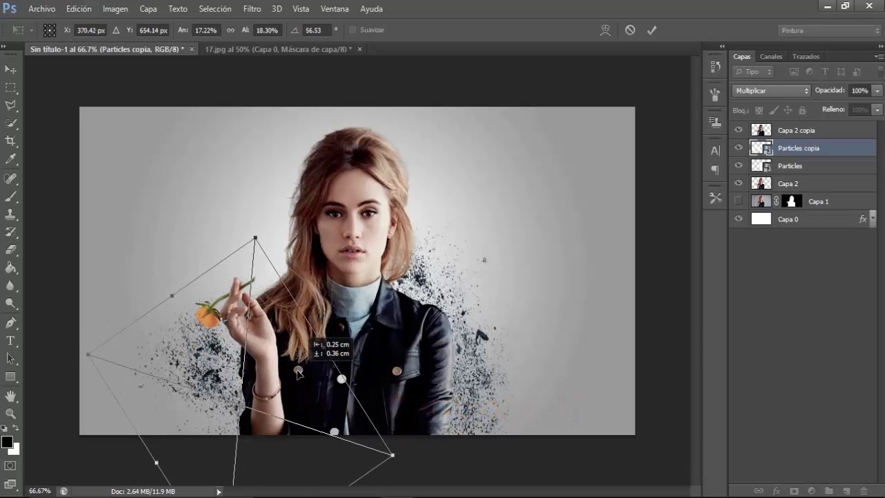
{"action": "key", "text": "Return"}
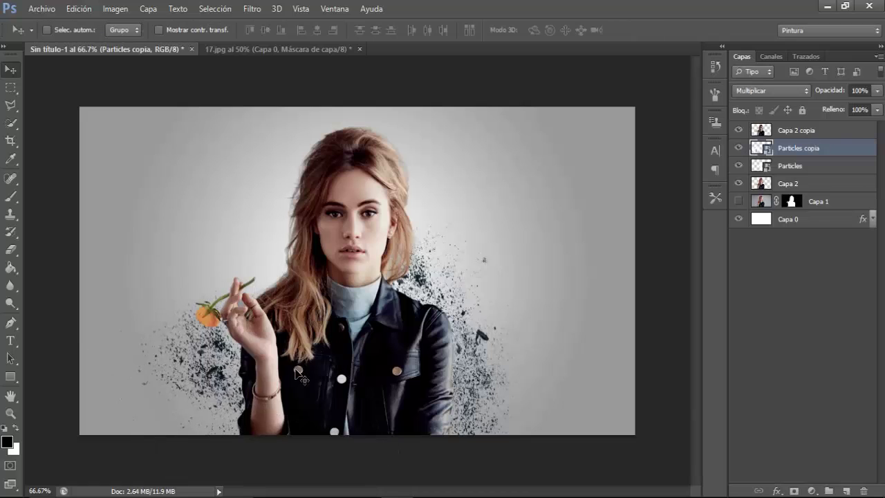
{"action": "left_click", "coordinate": [78, 8]}
{"action": "left_click", "coordinate": [148, 248]}
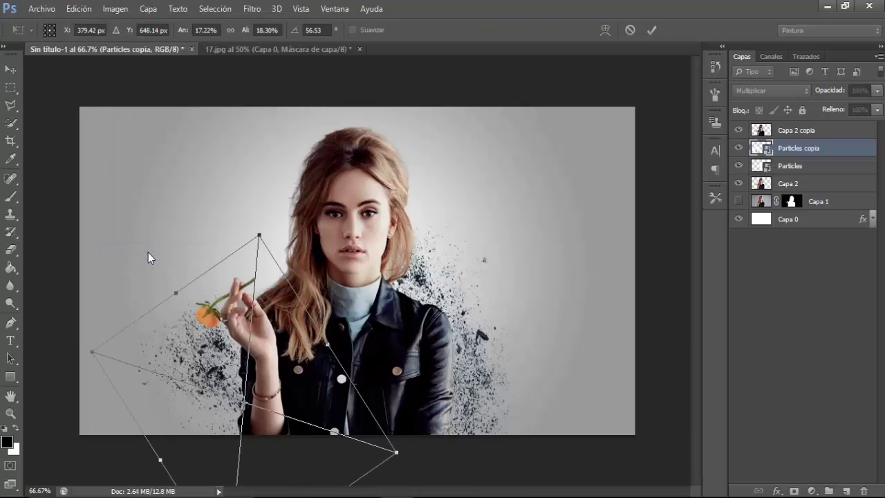
{"action": "left_click_drag", "start_coordinate": [263, 375], "coordinate": [270, 388]}
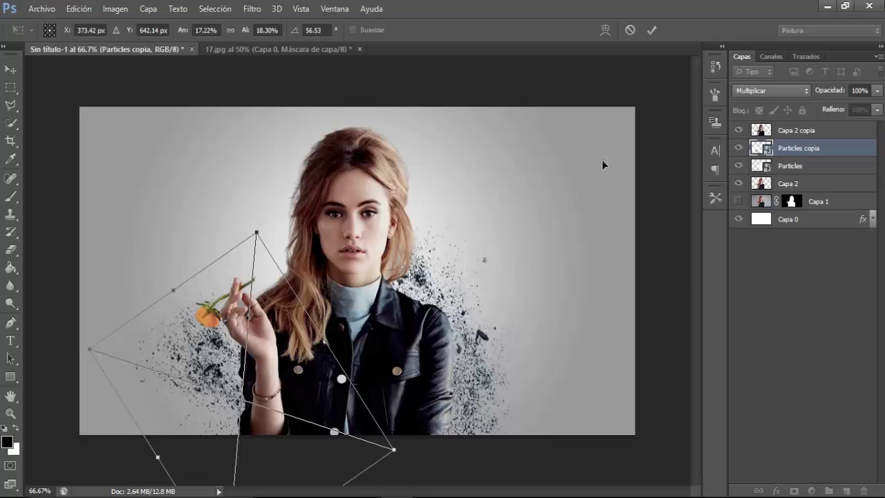
{"action": "left_click", "coordinate": [653, 29]}
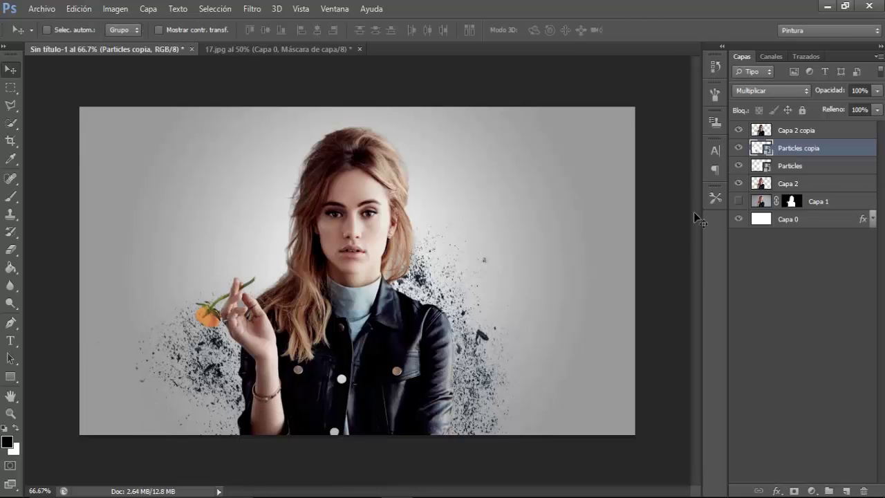
Duplicate it as Particles copia 2 and shift it upward.
{"action": "right_click", "coordinate": [830, 147]}
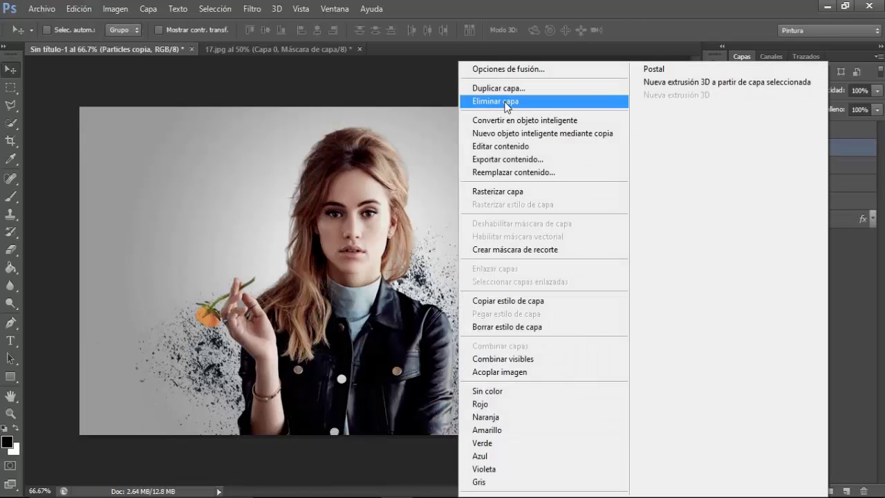
{"action": "left_click", "coordinate": [487, 89]}
{"action": "left_click", "coordinate": [558, 152]}
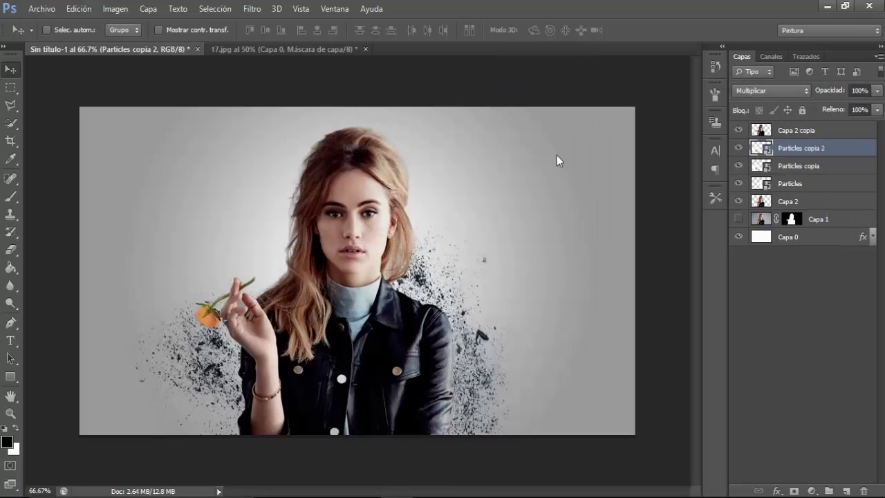
{"action": "left_click_drag", "start_coordinate": [265, 323], "coordinate": [273, 292]}
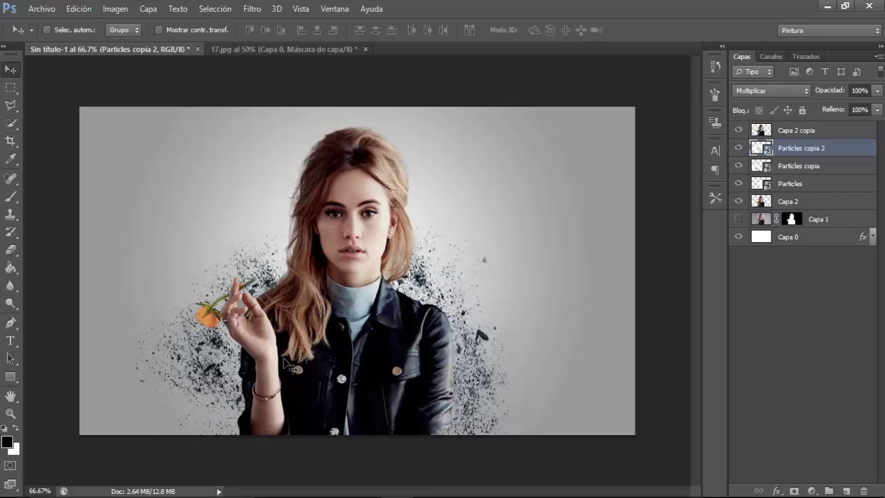
Fine-tune the positions of Particles copia and Particles copia 2 around her left side.
{"action": "left_click", "coordinate": [788, 167]}
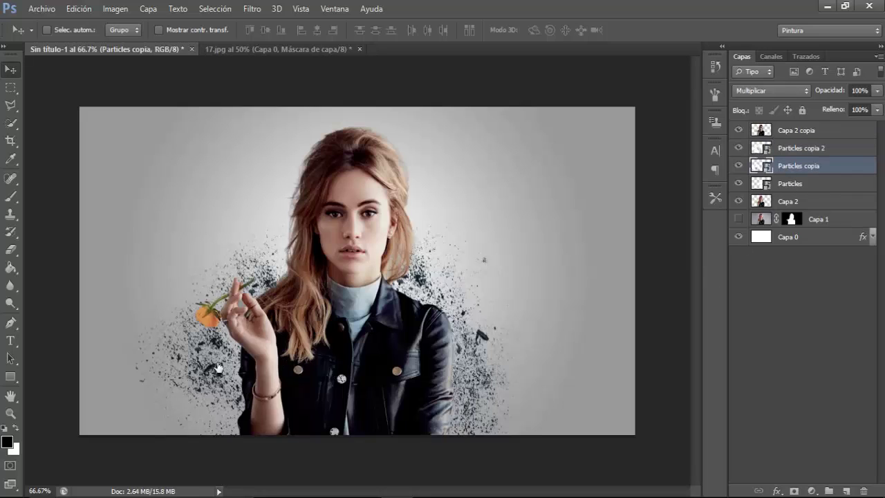
{"action": "left_click_drag", "start_coordinate": [217, 386], "coordinate": [207, 389]}
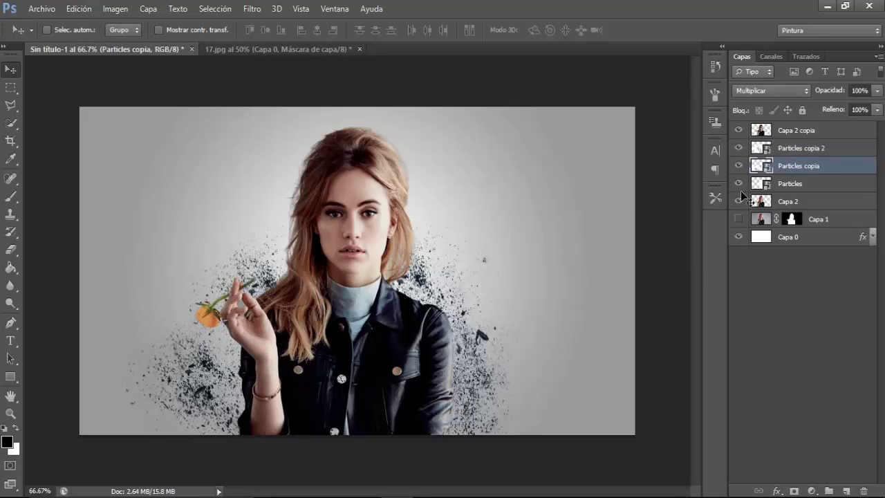
{"action": "left_click", "coordinate": [799, 150]}
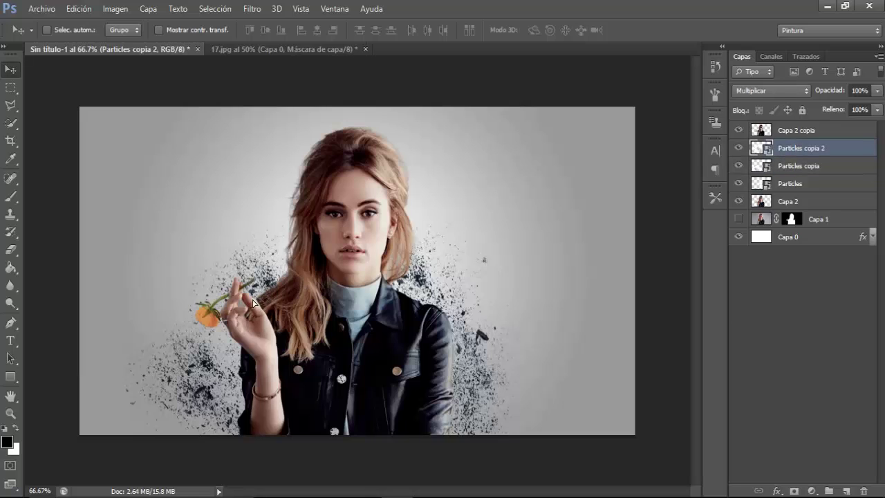
{"action": "left_click_drag", "start_coordinate": [253, 303], "coordinate": [242, 288]}
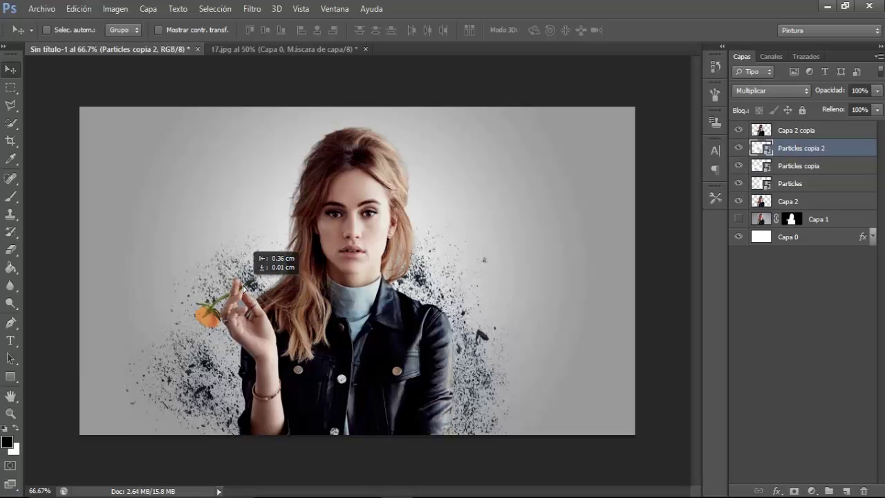
{"action": "left_click_drag", "start_coordinate": [242, 288], "coordinate": [241, 290]}
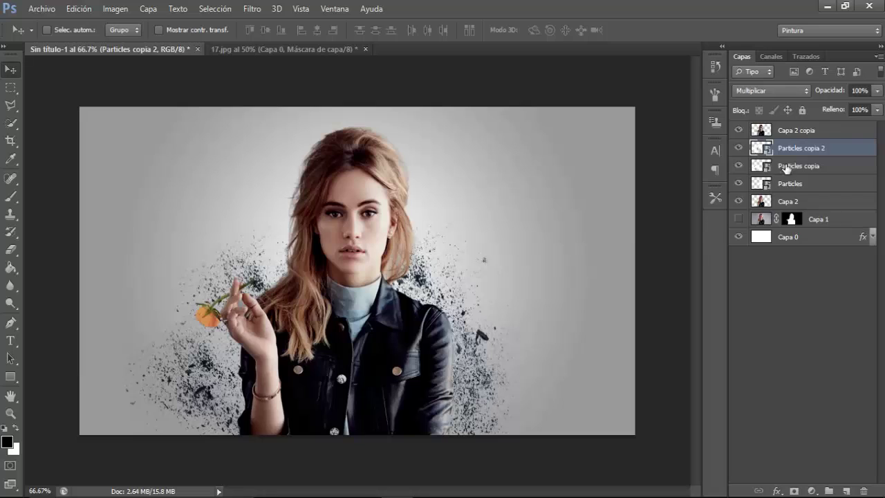
{"action": "left_click", "coordinate": [787, 166]}
{"action": "left_click_drag", "start_coordinate": [214, 370], "coordinate": [209, 374]}
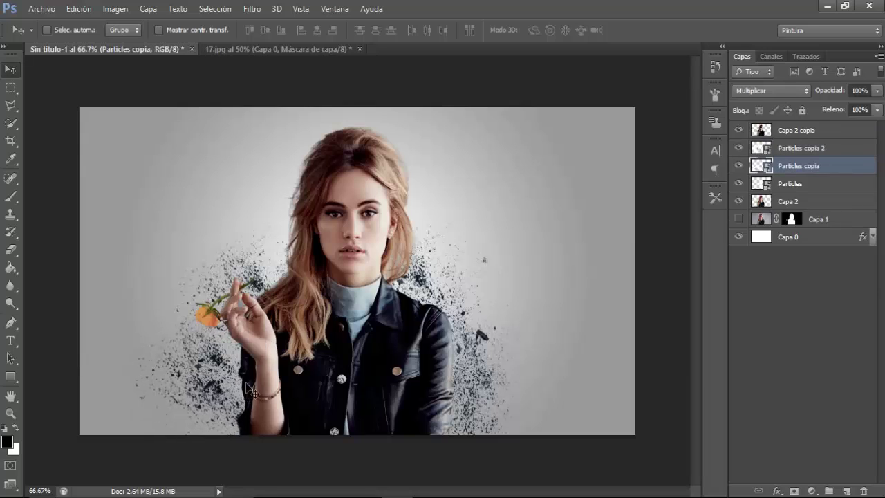
{"action": "left_click", "coordinate": [790, 149]}
Place Particles 2, shrunk, rotated and moved up toward her head.
{"action": "left_click", "coordinate": [41, 9]}
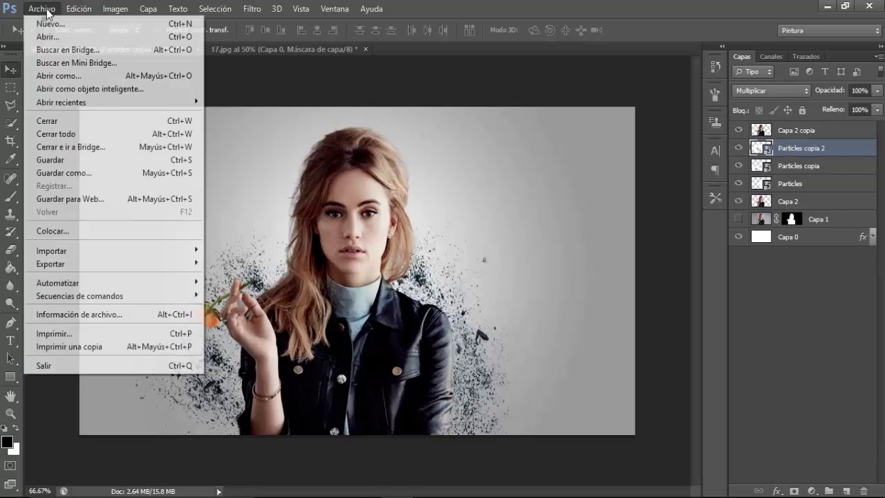
{"action": "left_click", "coordinate": [58, 233]}
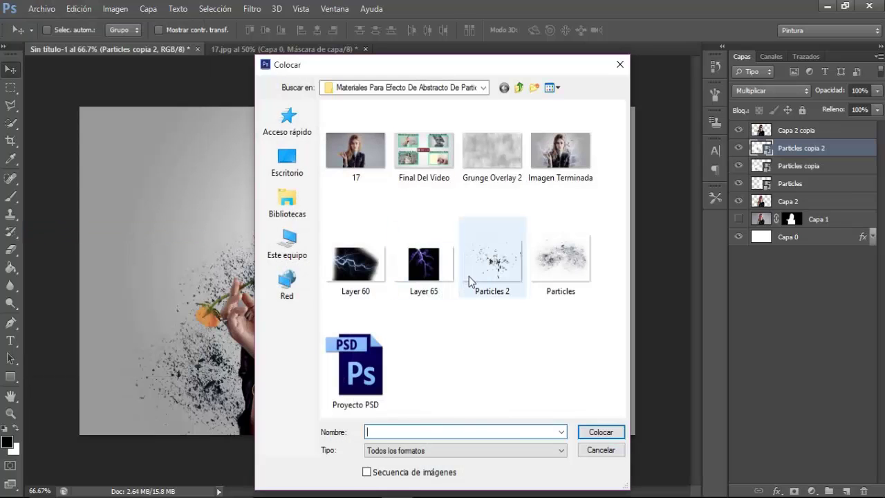
{"action": "double_click", "coordinate": [487, 274]}
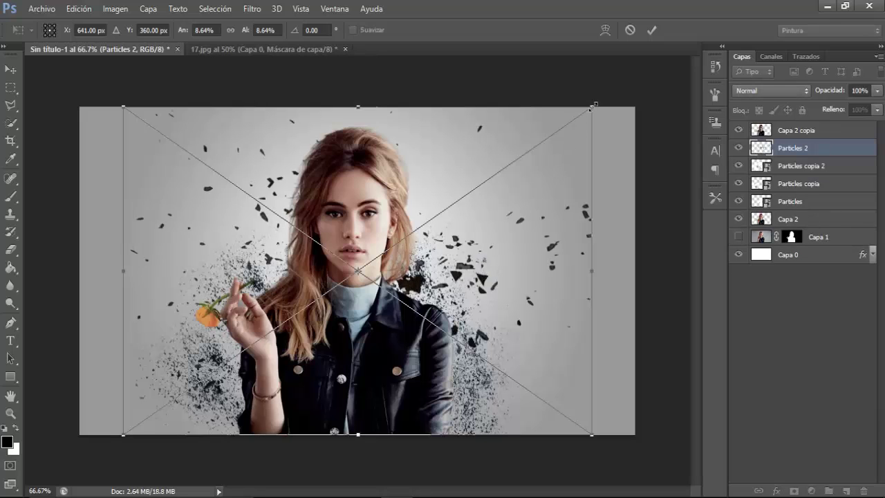
{"action": "left_click_drag", "start_coordinate": [594, 107], "coordinate": [497, 166]}
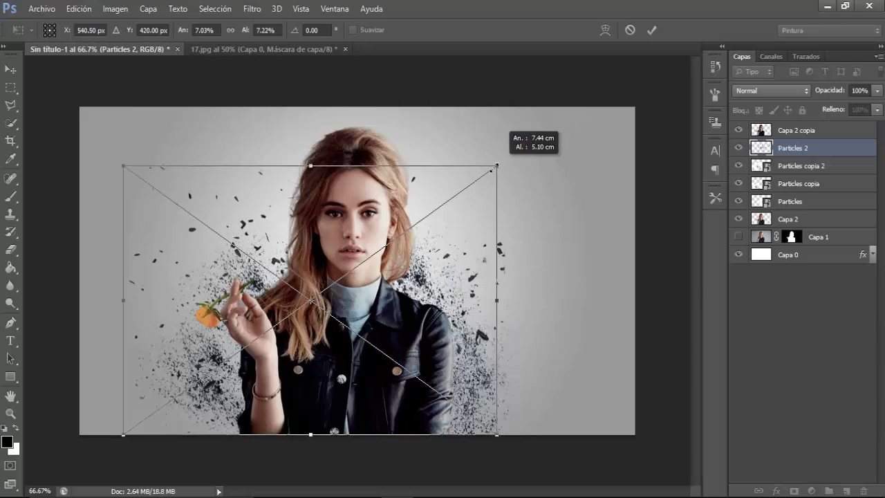
{"action": "mouse_move", "coordinate": [509, 165]}
{"action": "left_mouse_down"}
{"action": "mouse_move", "coordinate": [505, 379]}
{"action": "mouse_move", "coordinate": [239, 344]}
{"action": "left_mouse_up"}
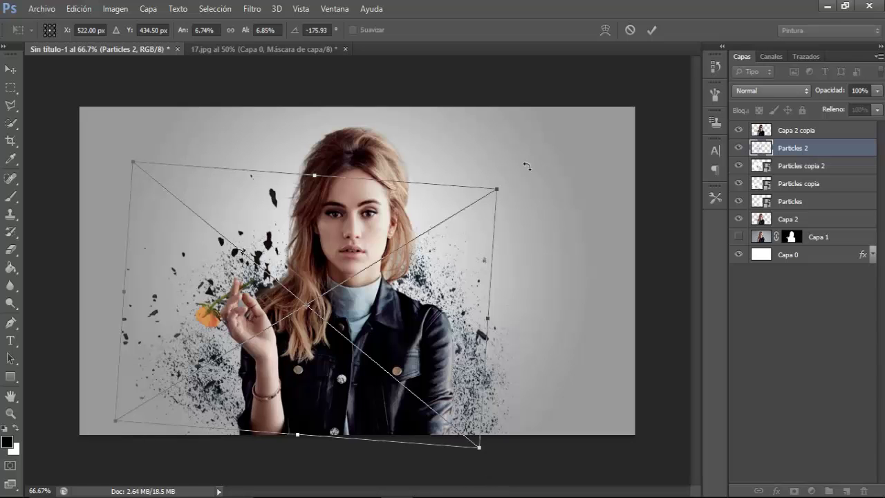
{"action": "mouse_move", "coordinate": [486, 465]}
{"action": "left_mouse_down"}
{"action": "mouse_move", "coordinate": [285, 174]}
{"action": "mouse_move", "coordinate": [256, 228]}
{"action": "left_mouse_up"}
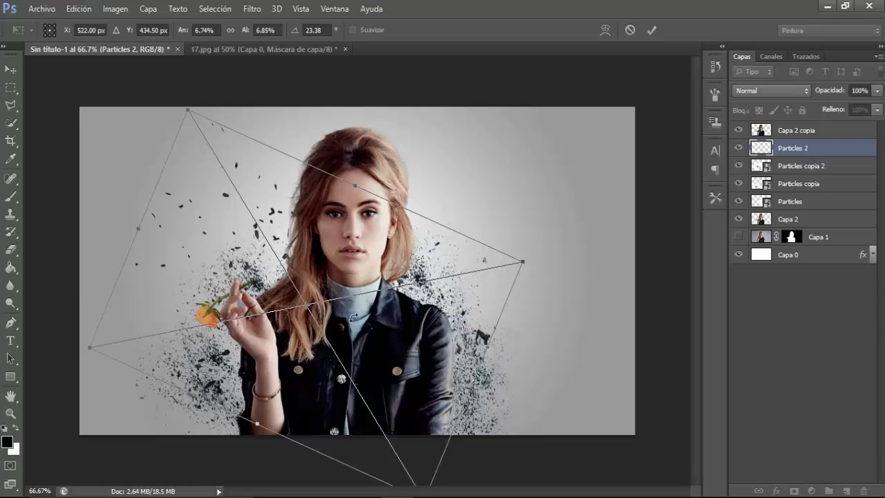
{"action": "left_click_drag", "start_coordinate": [394, 282], "coordinate": [422, 216]}
{"action": "key", "text": "shift+alt+m"}
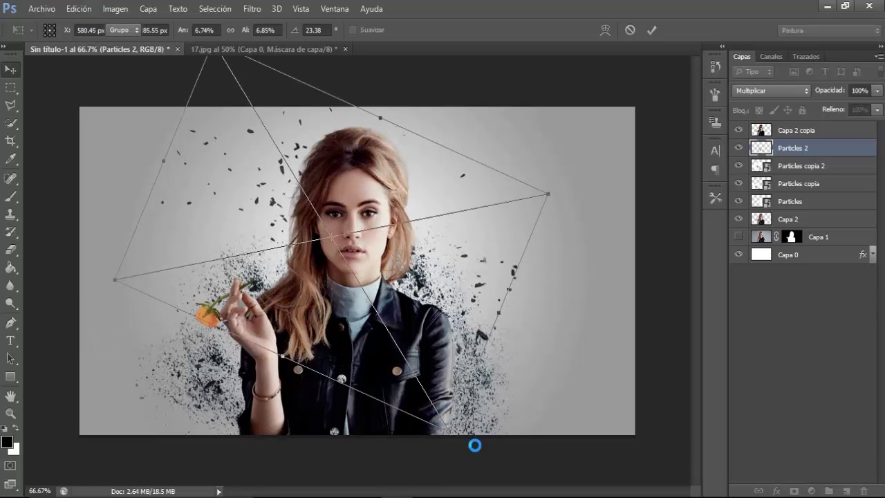
{"action": "key", "text": "Return"}
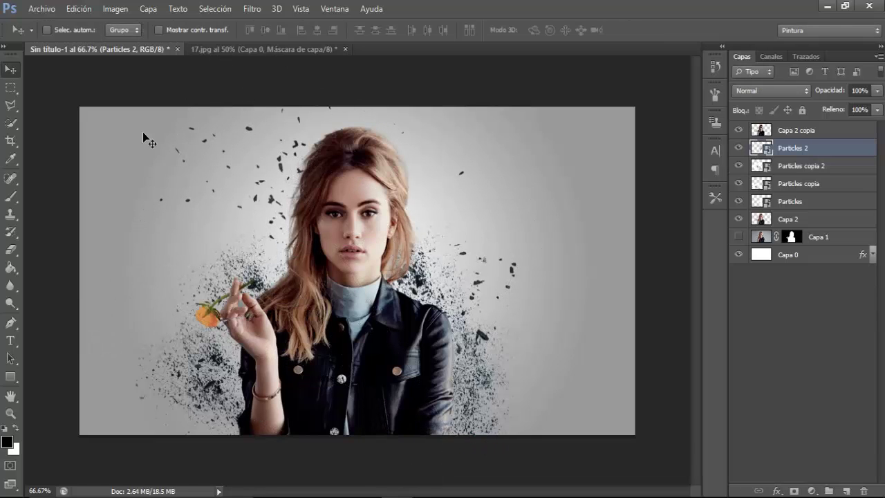
Refine Particles 2 to about 8% scale and −11.67° tilt around her head and upper body.
{"action": "left_click", "coordinate": [79, 8]}
{"action": "left_click", "coordinate": [166, 246]}
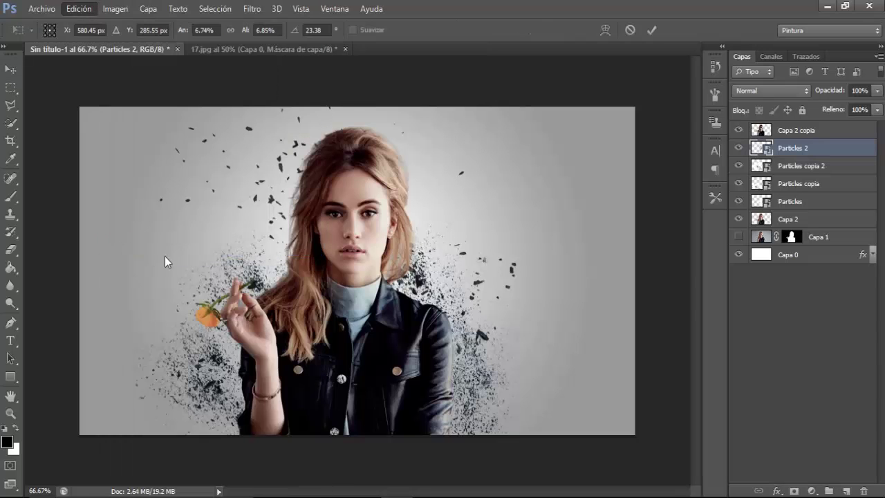
{"action": "left_click_drag", "start_coordinate": [418, 280], "coordinate": [419, 244]}
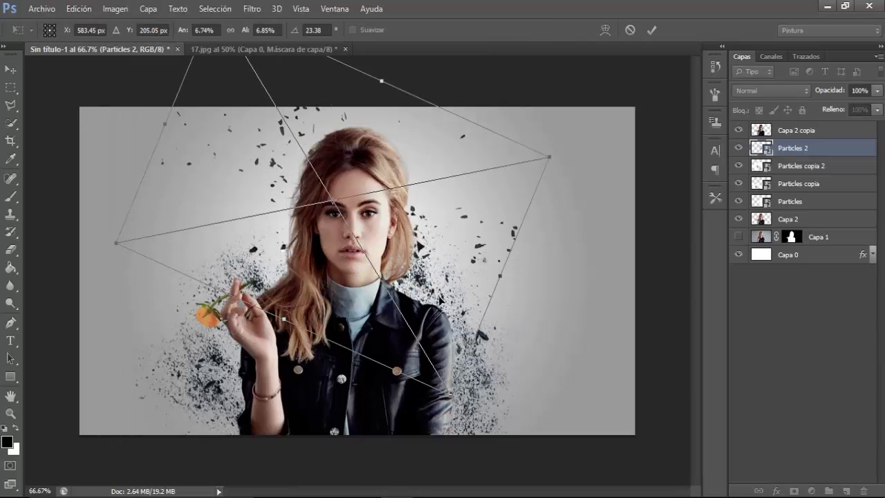
{"action": "mouse_move", "coordinate": [465, 415]}
{"action": "left_mouse_down"}
{"action": "mouse_move", "coordinate": [558, 312]}
{"action": "mouse_move", "coordinate": [445, 234]}
{"action": "mouse_move", "coordinate": [422, 257]}
{"action": "left_mouse_up"}
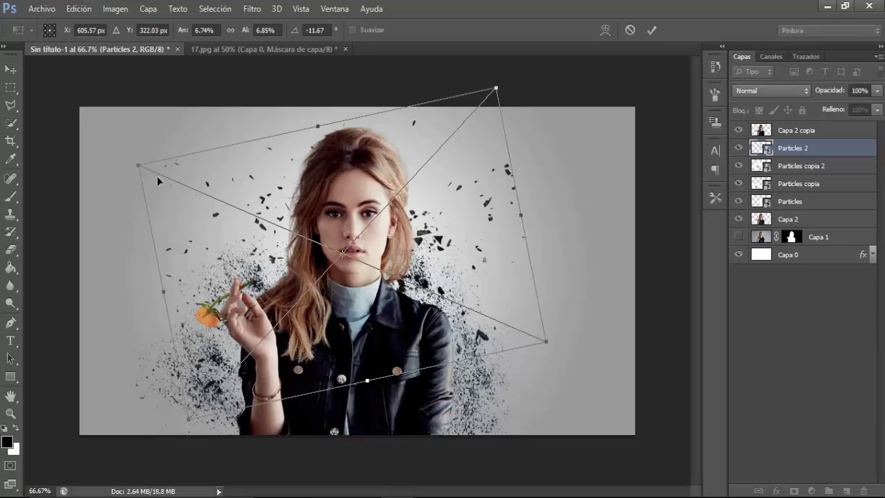
{"action": "left_click_drag", "start_coordinate": [127, 155], "coordinate": [97, 133]}
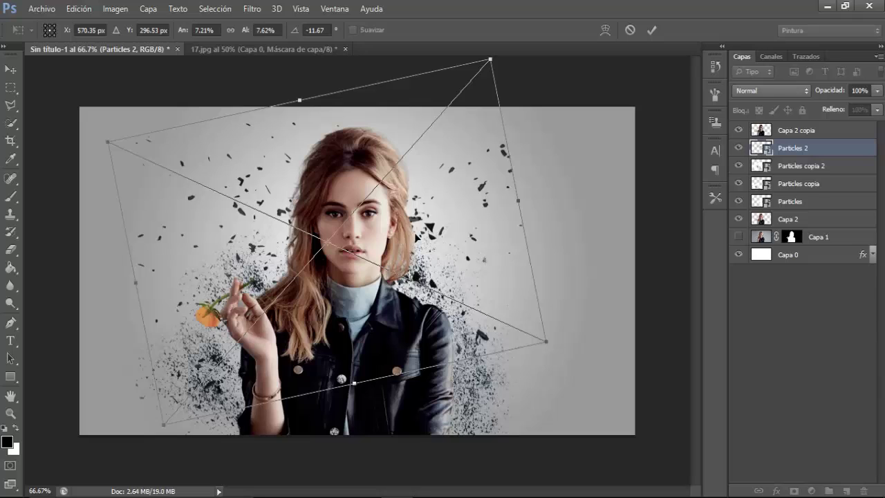
{"action": "left_click_drag", "start_coordinate": [416, 237], "coordinate": [423, 253]}
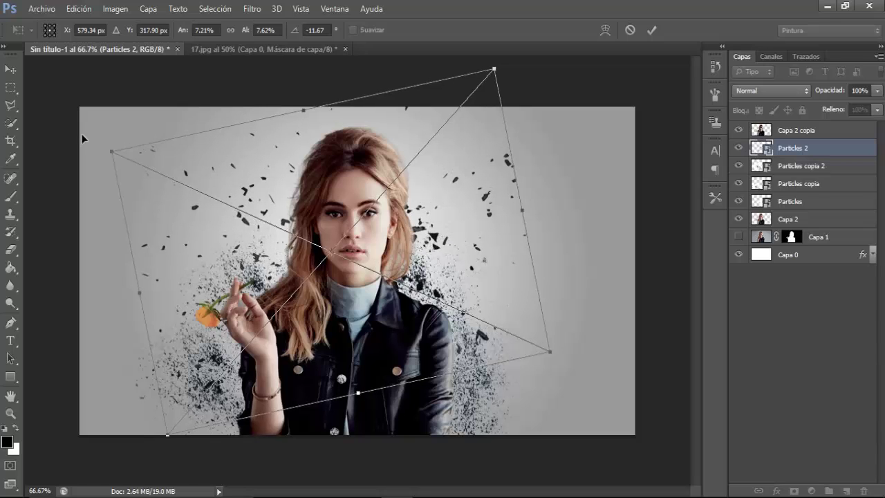
{"action": "left_click_drag", "start_coordinate": [109, 150], "coordinate": [90, 136]}
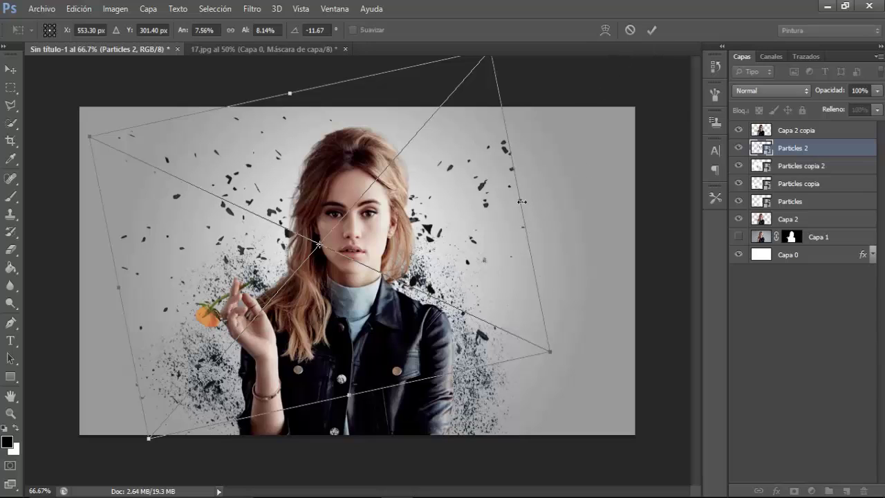
{"action": "left_click_drag", "start_coordinate": [521, 201], "coordinate": [538, 196]}
{"action": "left_click_drag", "start_coordinate": [459, 229], "coordinate": [469, 237]}
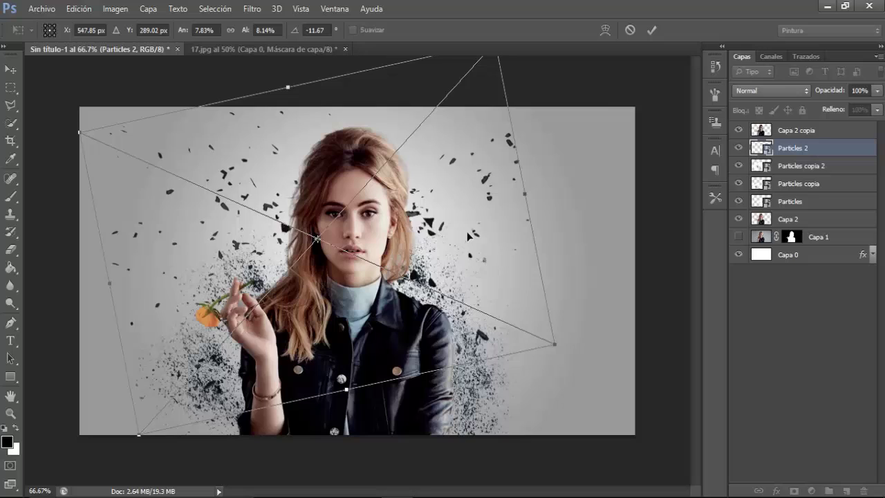
{"action": "left_click", "coordinate": [652, 32]}
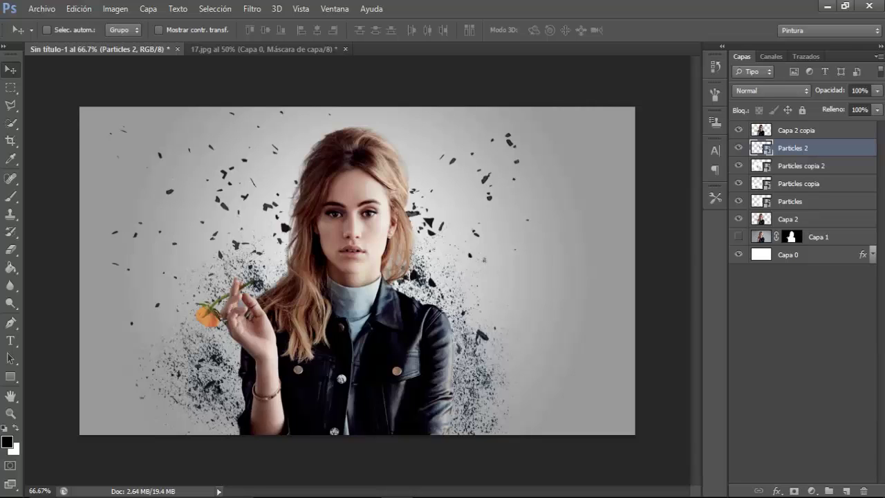
Add a layer mask to Capa 2 copia and set up a splatter brush at size 93.
{"action": "left_click", "coordinate": [790, 134]}
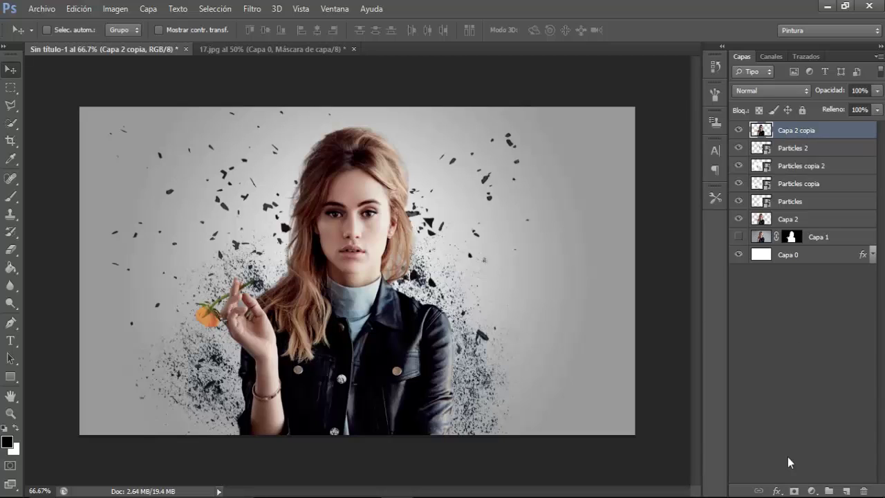
{"action": "left_click", "coordinate": [794, 492]}
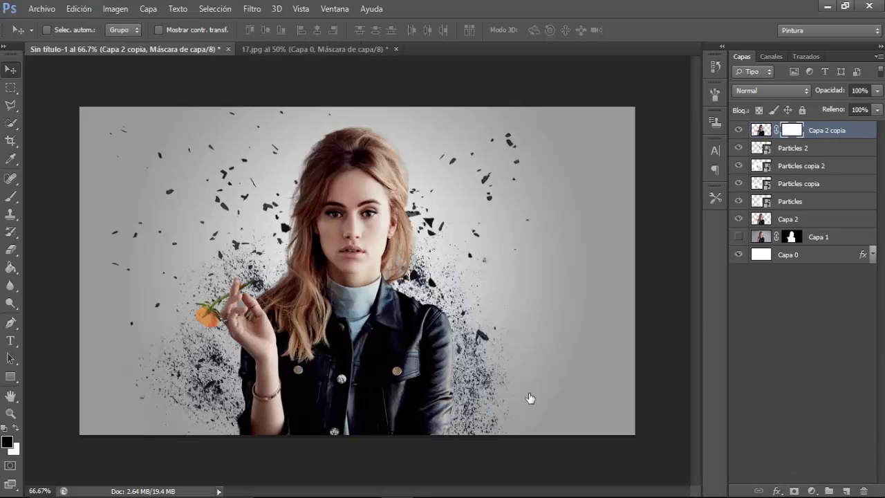
{"action": "left_click_drag", "start_coordinate": [11, 197], "coordinate": [42, 199]}
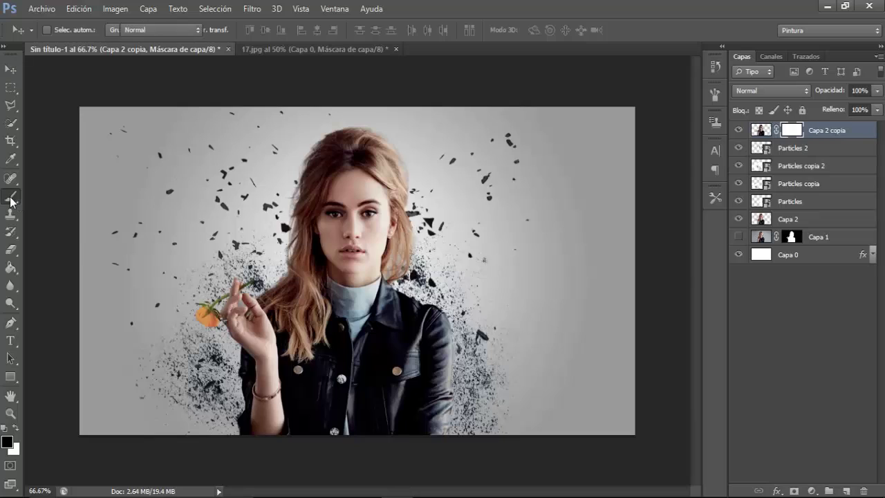
{"action": "left_click", "coordinate": [43, 199]}
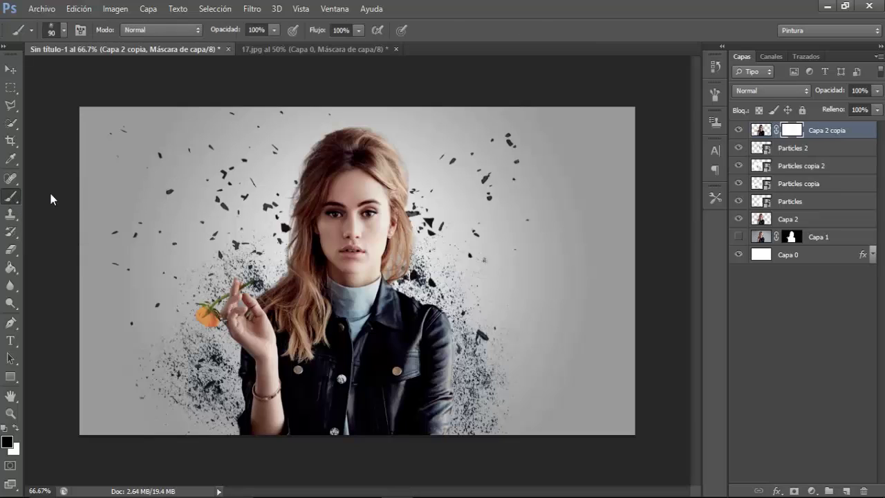
{"action": "left_click", "coordinate": [63, 31]}
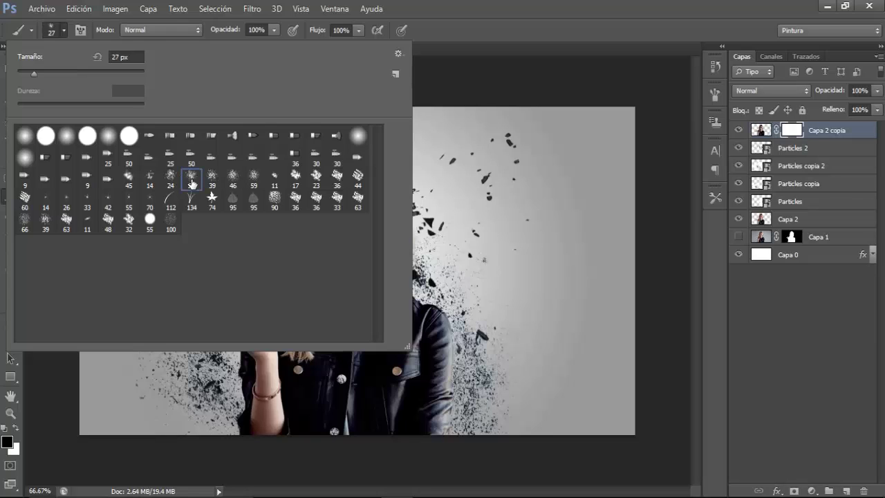
{"action": "double_click", "coordinate": [191, 183]}
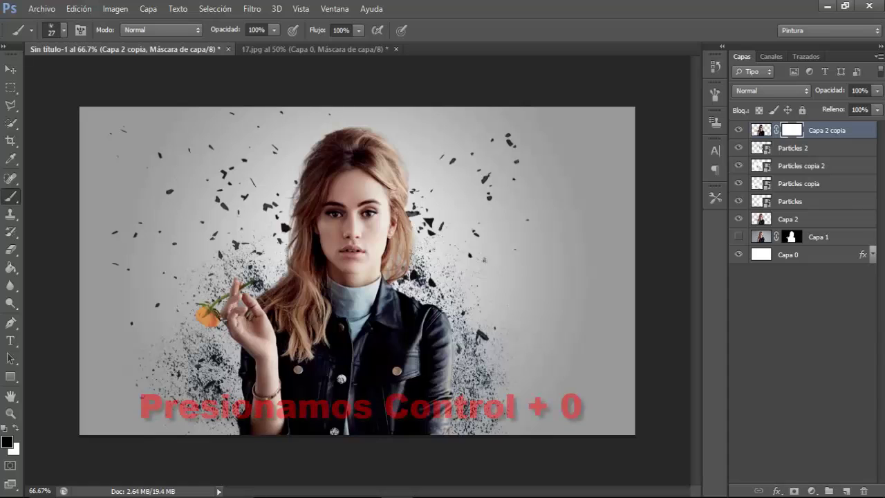
{"action": "key", "text": "ctrl+0"}
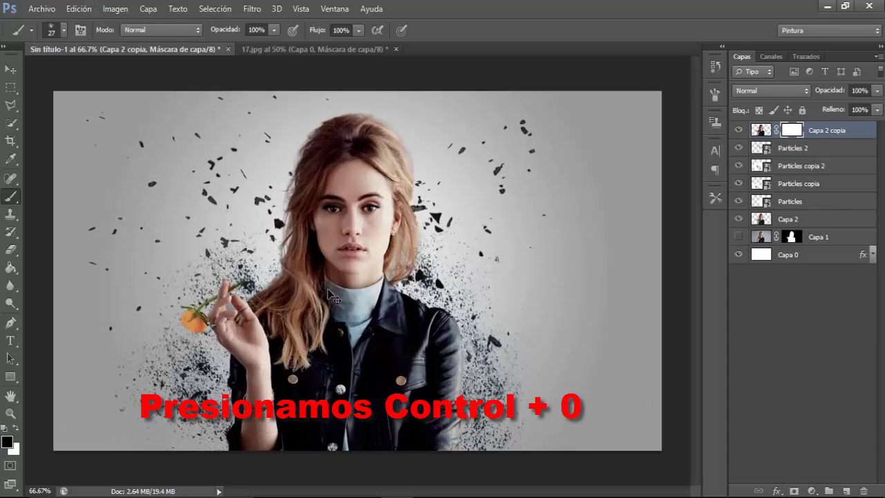
{"action": "left_click_drag", "start_coordinate": [338, 296], "coordinate": [355, 303]}
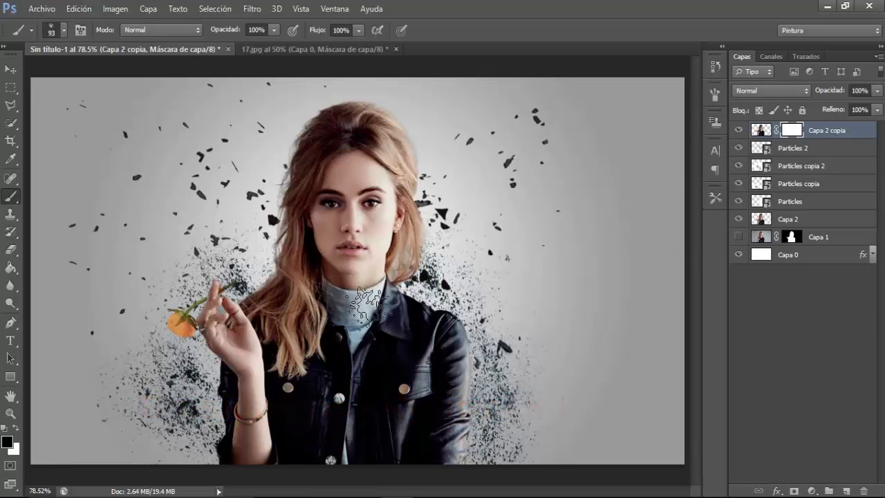
Hide Capa 2 and paint the mask to dissolve the jacket edges and hair beside the fingers.
{"action": "left_click", "coordinate": [740, 220]}
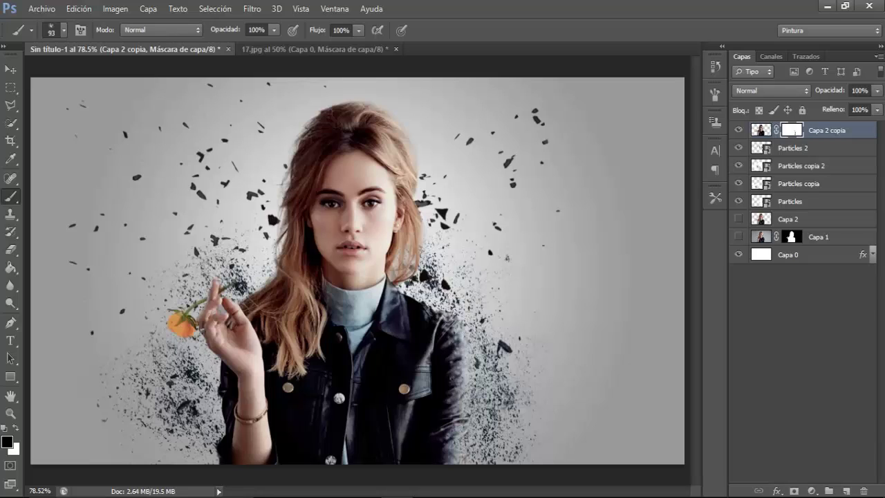
{"action": "left_click_drag", "start_coordinate": [456, 324], "coordinate": [494, 349]}
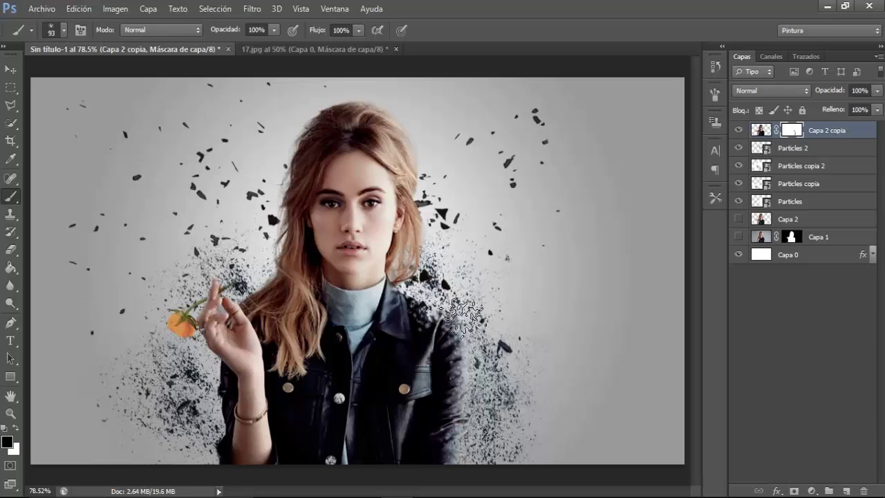
{"action": "left_click_drag", "start_coordinate": [447, 324], "coordinate": [457, 345]}
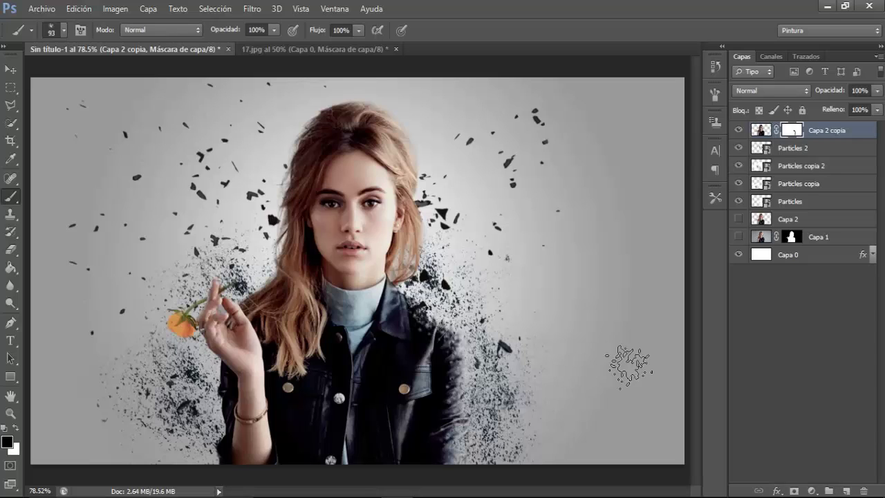
{"action": "mouse_move", "coordinate": [225, 471]}
{"action": "left_mouse_down"}
{"action": "mouse_move", "coordinate": [207, 415]}
{"action": "mouse_move", "coordinate": [227, 384]}
{"action": "mouse_move", "coordinate": [202, 386]}
{"action": "left_mouse_up"}
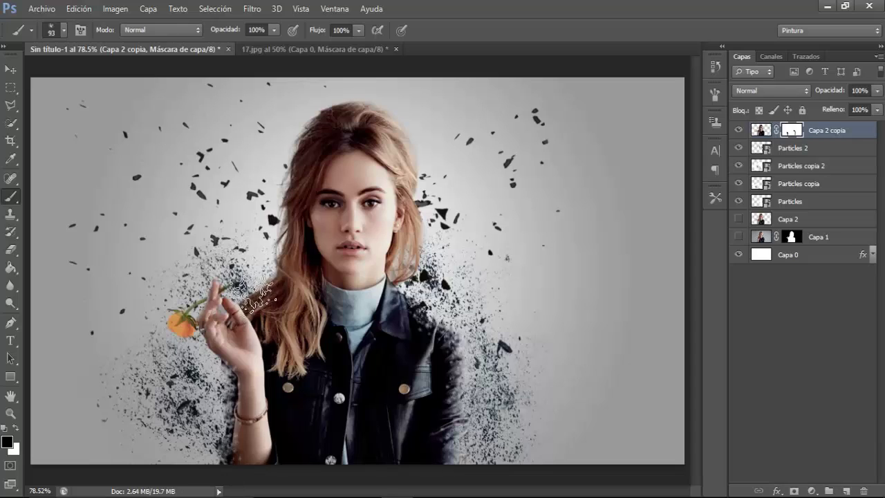
{"action": "left_click_drag", "start_coordinate": [254, 294], "coordinate": [271, 284]}
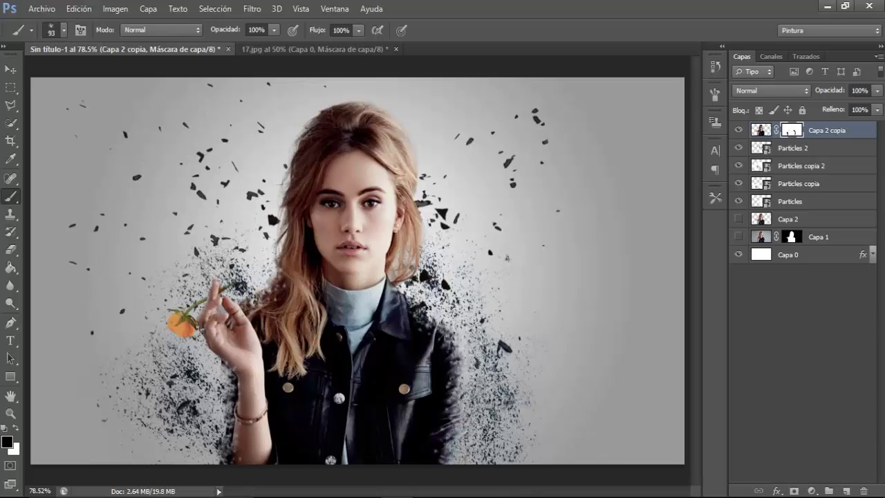
{"action": "left_click", "coordinate": [105, 9]}
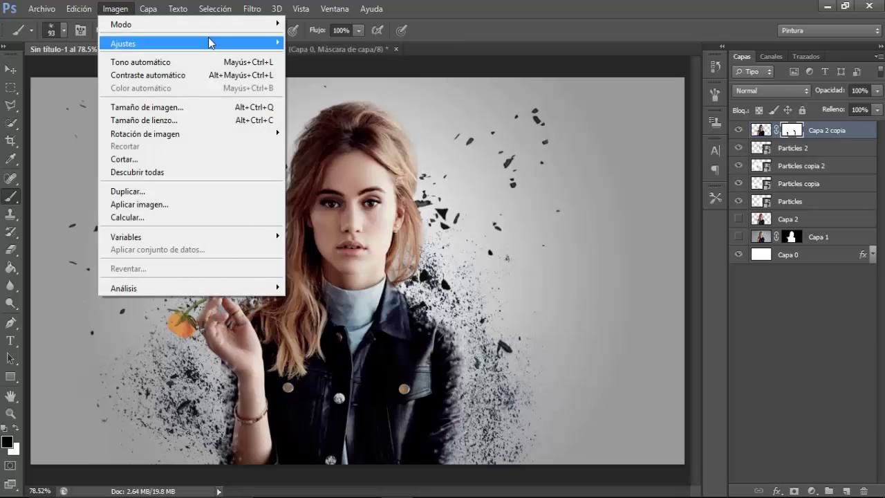
{"action": "mouse_move", "coordinate": [124, 43]}
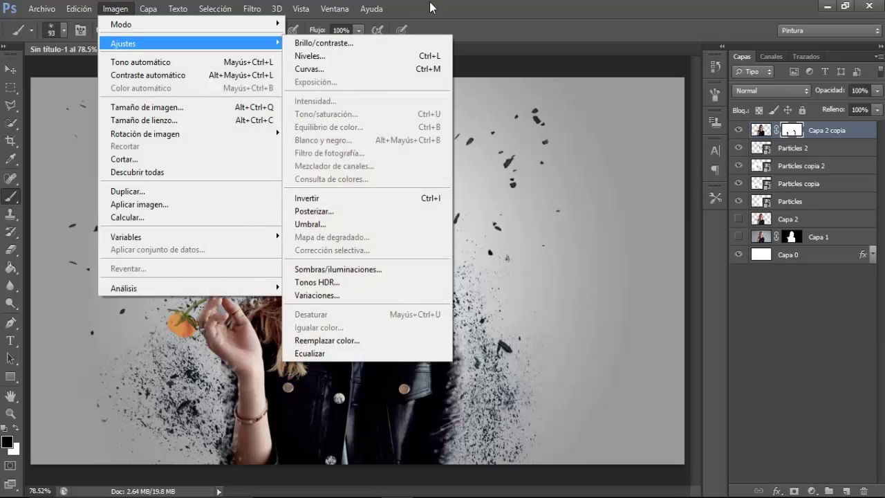
Apply a Hue/Saturation adjustment at -41 saturation to Capa 2 copia.
{"action": "left_click", "coordinate": [429, 1]}
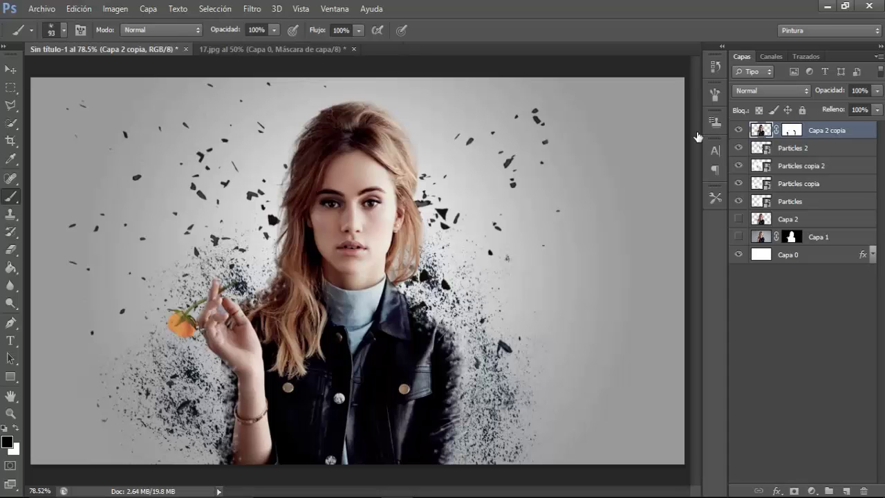
{"action": "left_click", "coordinate": [116, 9]}
{"action": "mouse_move", "coordinate": [123, 43]}
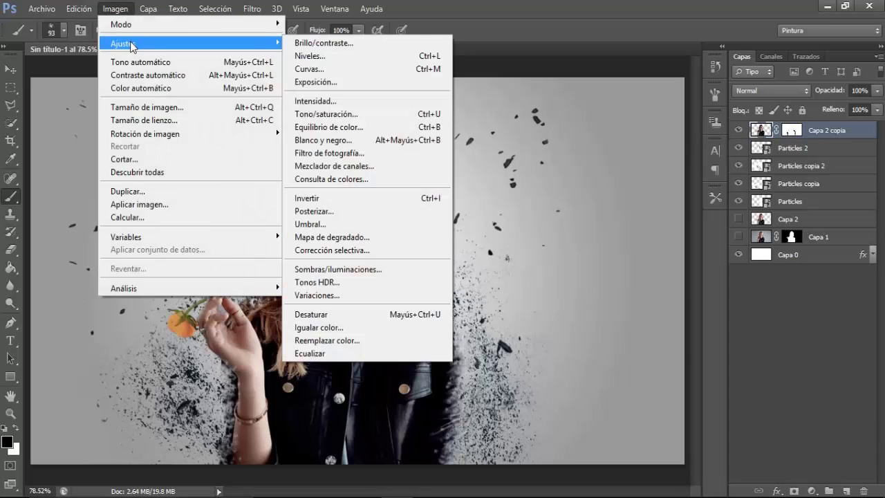
{"action": "left_click", "coordinate": [325, 114]}
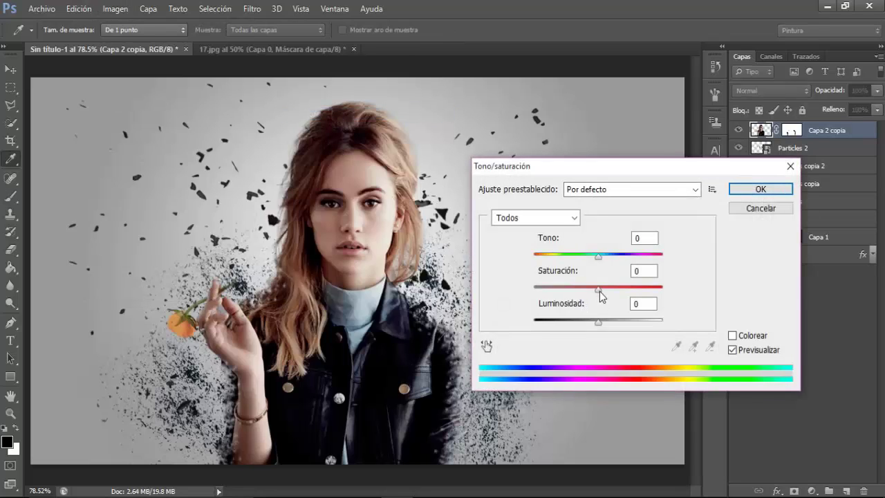
{"action": "left_click_drag", "start_coordinate": [600, 291], "coordinate": [572, 290]}
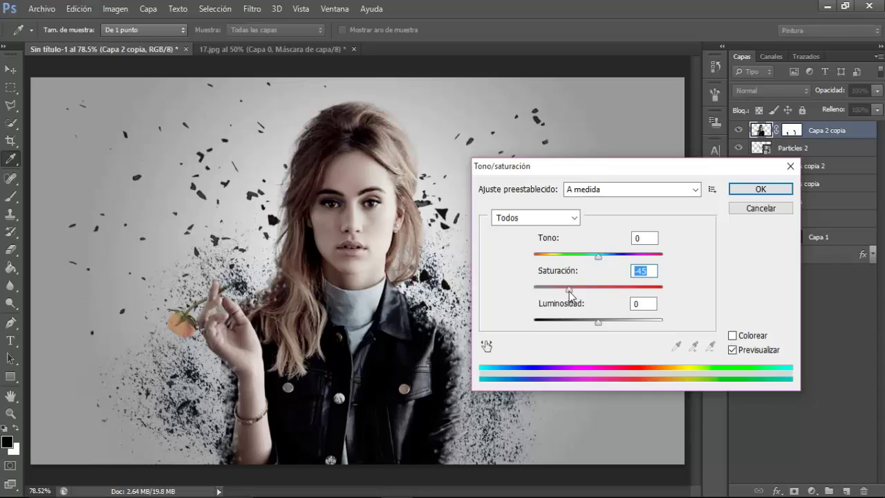
{"action": "left_click_drag", "start_coordinate": [569, 291], "coordinate": [572, 292]}
{"action": "left_click", "coordinate": [753, 191]}
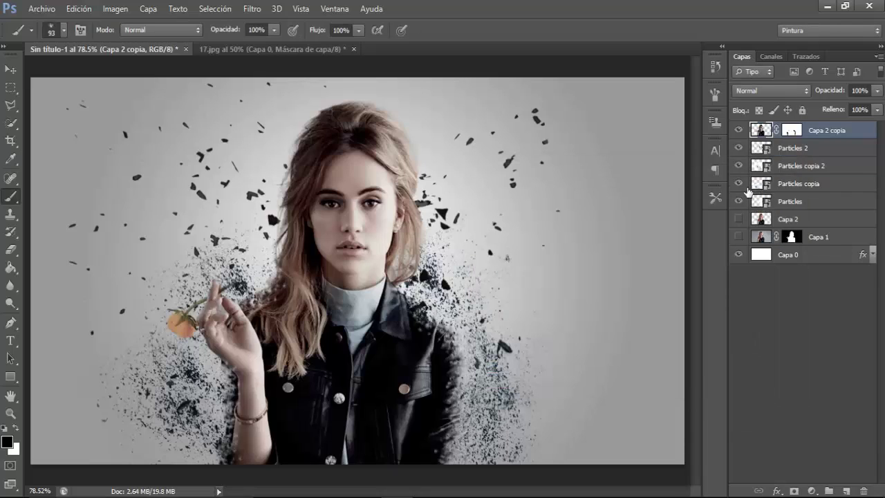
Group Particles 2 through Particles with Ctrl+G and rename the group 'Prticulas'.
{"action": "left_click", "coordinate": [792, 150]}
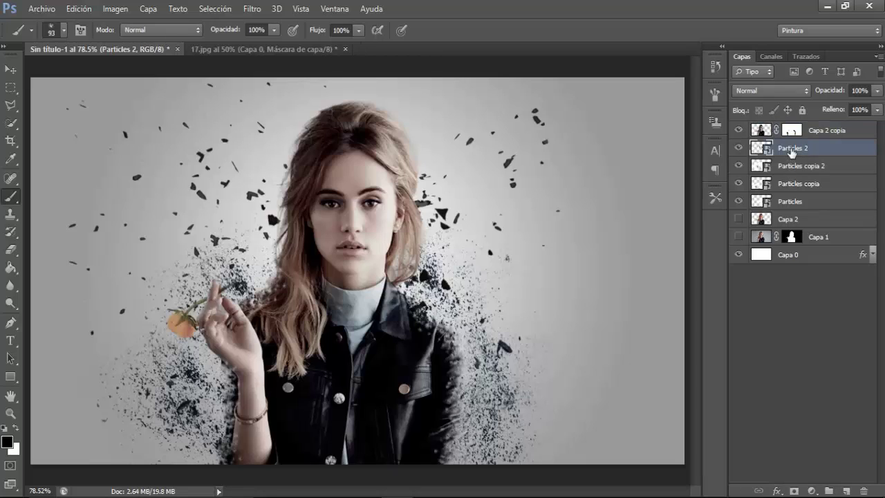
{"action": "left_click", "coordinate": [798, 204], "text": "shift"}
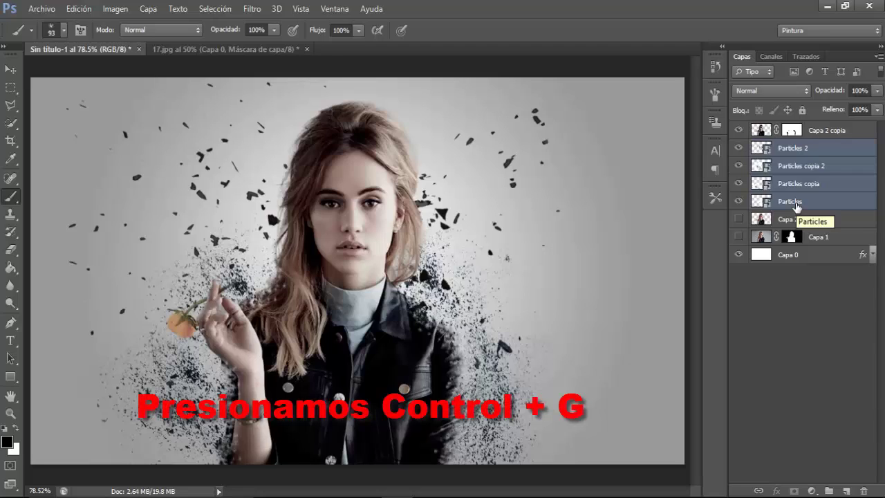
{"action": "key", "text": "ctrl+g"}
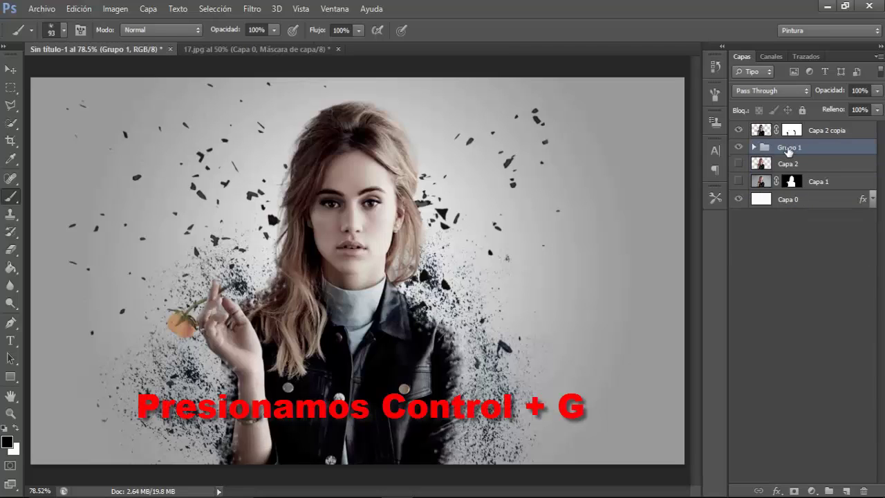
{"action": "double_click", "coordinate": [789, 148]}
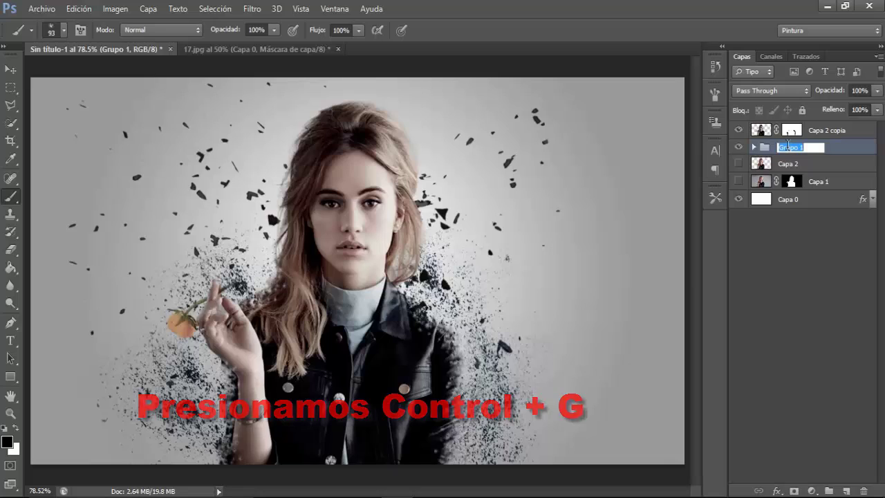
{"action": "type", "text": "Prticulas"}
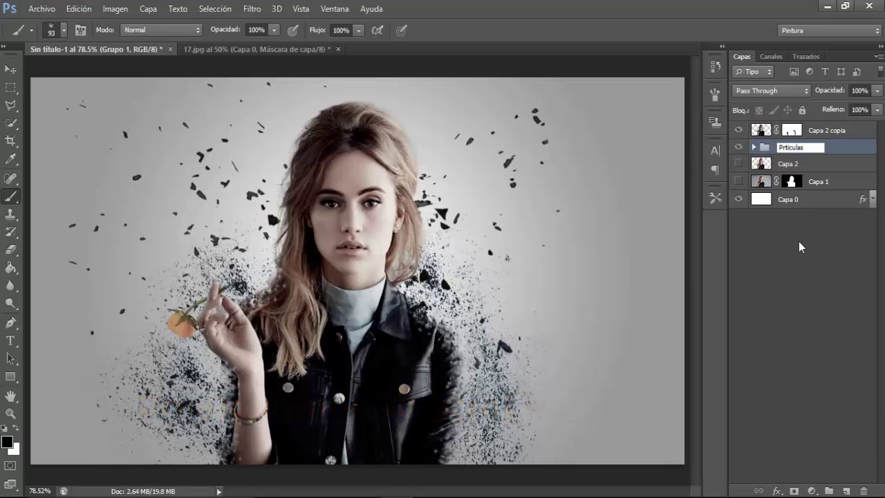
{"action": "key", "text": "Return"}
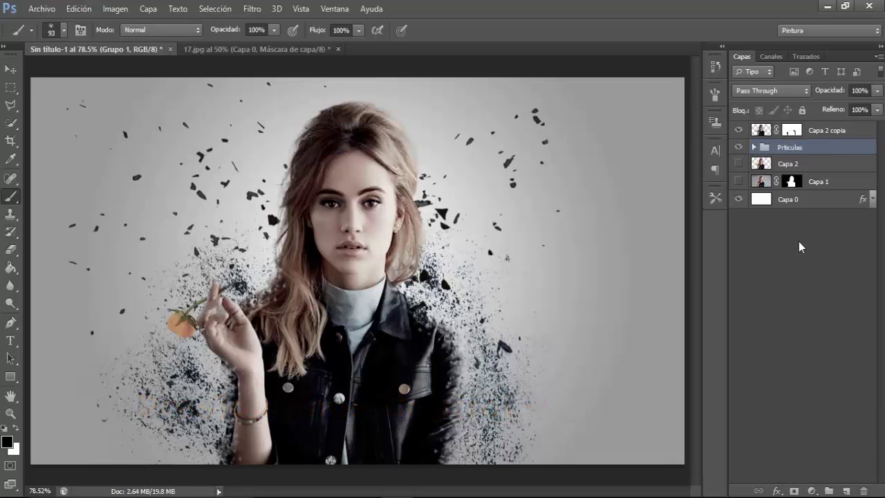
{"action": "left_click", "coordinate": [800, 242]}
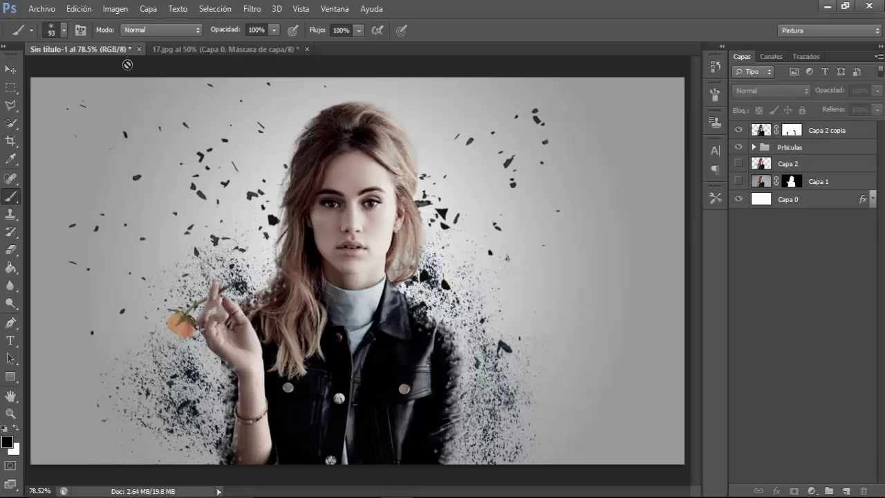
Place the Layer 60 white lightning and set its blend mode to Trama.
{"action": "left_click", "coordinate": [38, 8]}
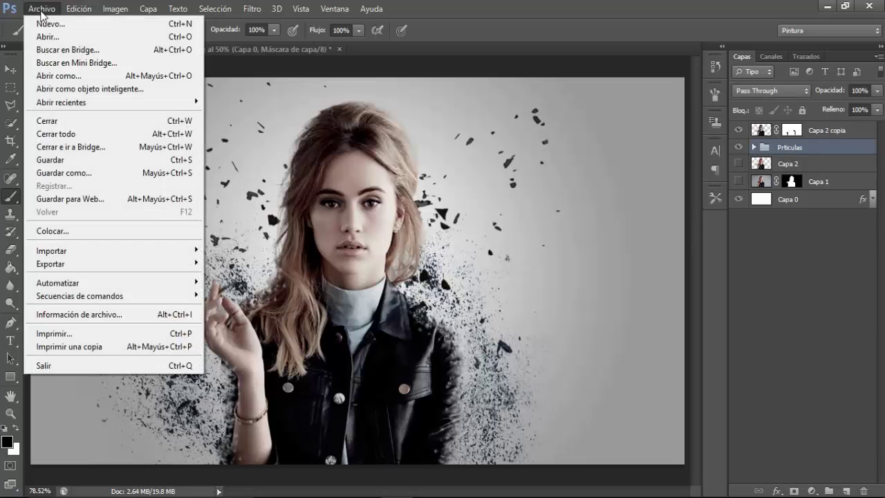
{"action": "left_click", "coordinate": [55, 233]}
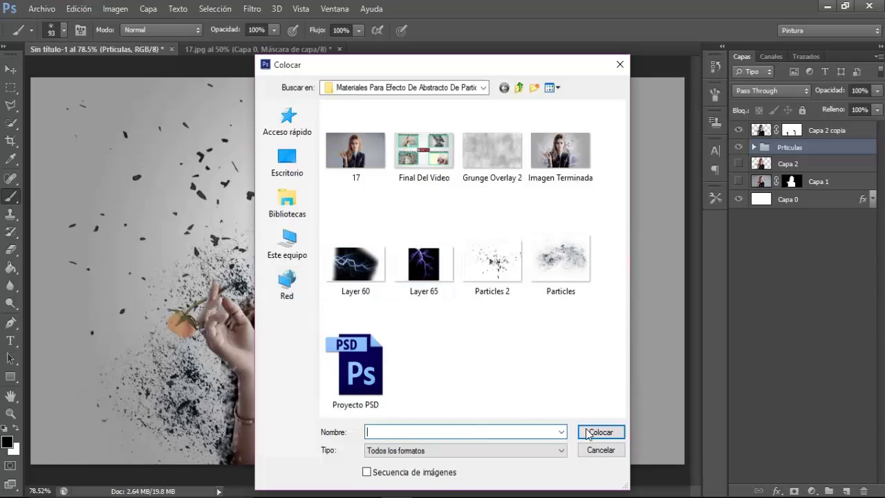
{"action": "left_click", "coordinate": [348, 263]}
{"action": "double_click", "coordinate": [359, 277]}
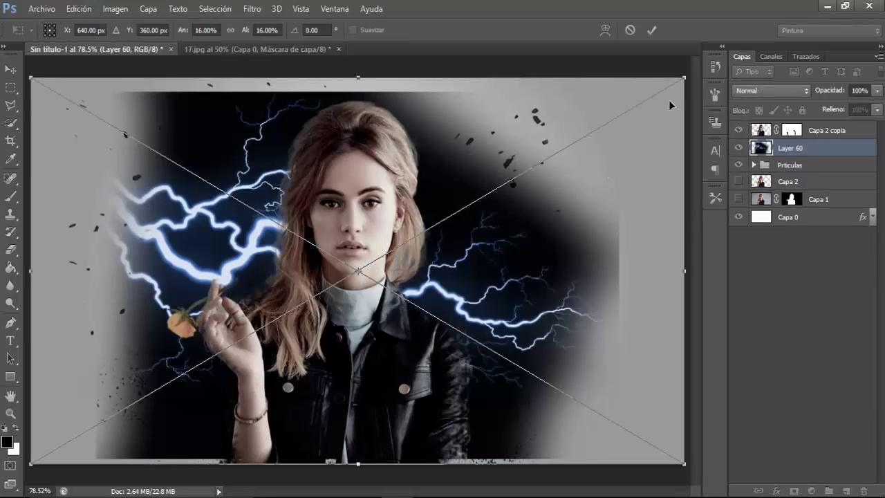
{"action": "mouse_move", "coordinate": [685, 78]}
{"action": "left_mouse_down"}
{"action": "mouse_move", "coordinate": [356, 271]}
{"action": "mouse_move", "coordinate": [262, 182]}
{"action": "mouse_move", "coordinate": [138, 184]}
{"action": "left_mouse_up"}
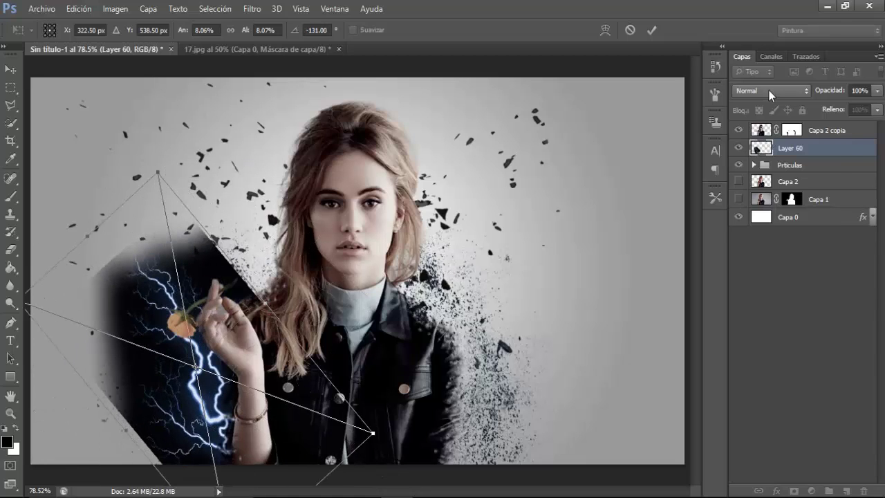
{"action": "left_click", "coordinate": [769, 91]}
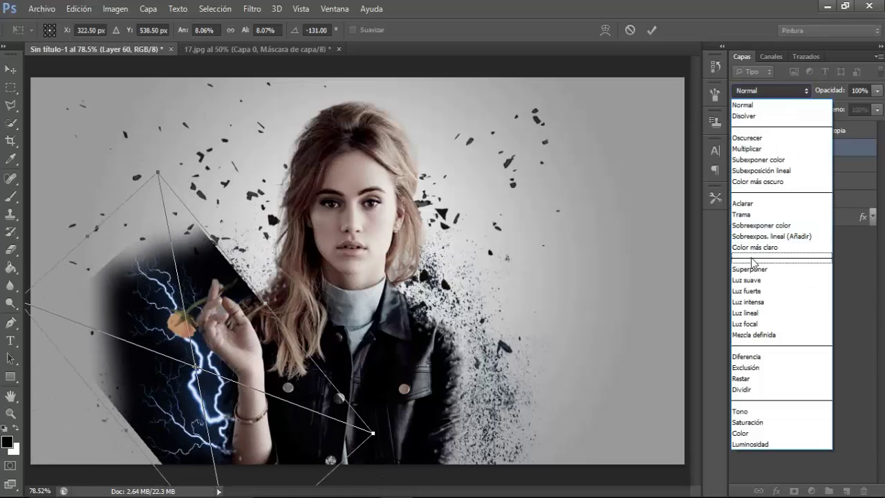
{"action": "left_click", "coordinate": [740, 216]}
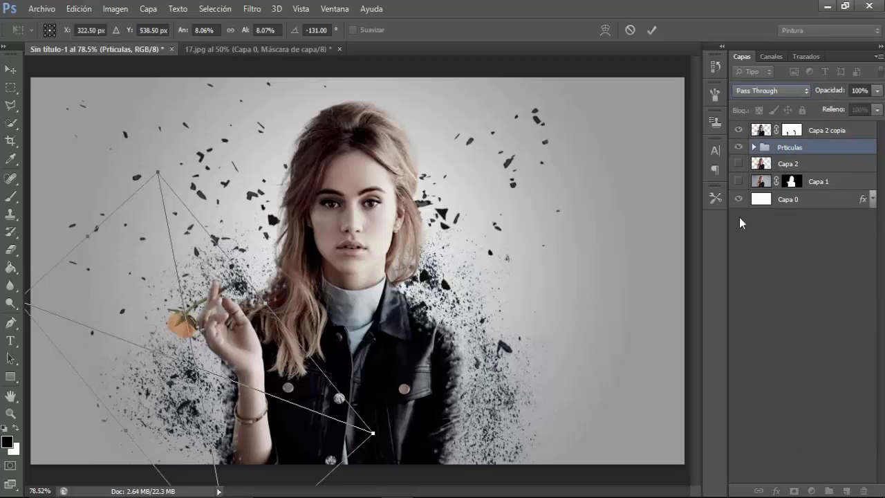
Scale and move the white lightning up-left so it wraps around her hand.
{"action": "left_click_drag", "start_coordinate": [224, 390], "coordinate": [166, 109]}
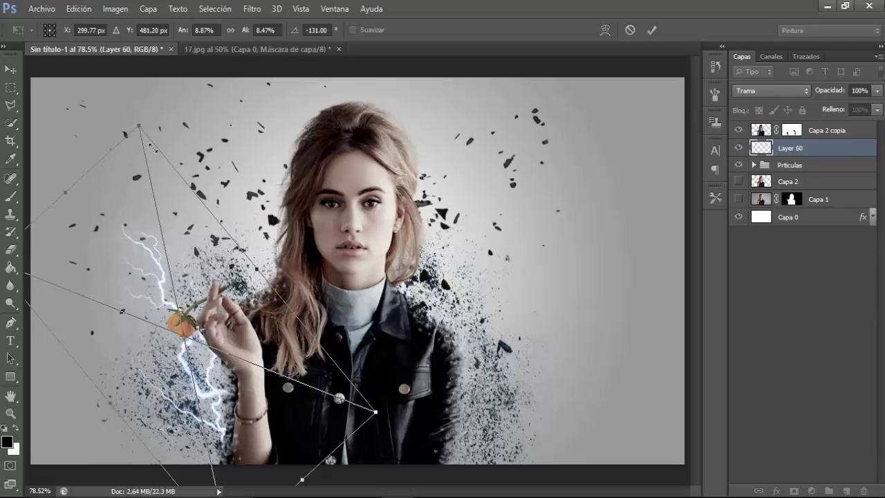
{"action": "left_click_drag", "start_coordinate": [379, 415], "coordinate": [375, 443]}
{"action": "left_click_drag", "start_coordinate": [276, 339], "coordinate": [277, 325]}
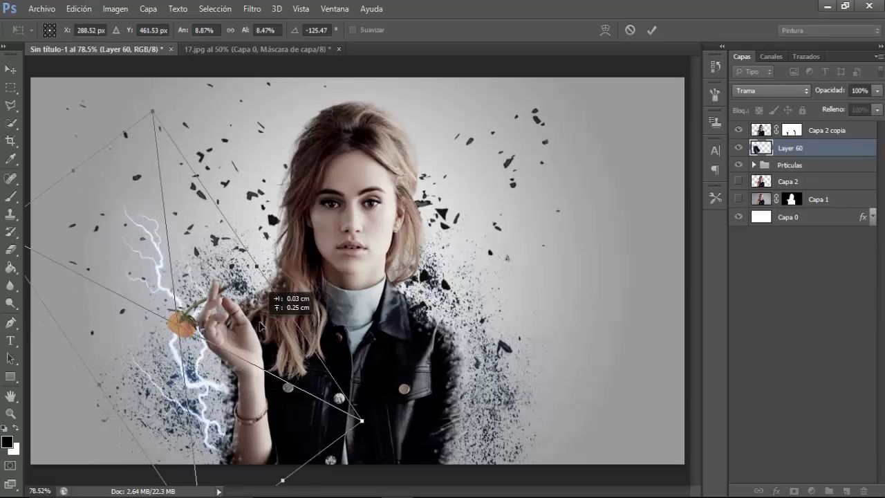
{"action": "left_click_drag", "start_coordinate": [362, 422], "coordinate": [387, 426]}
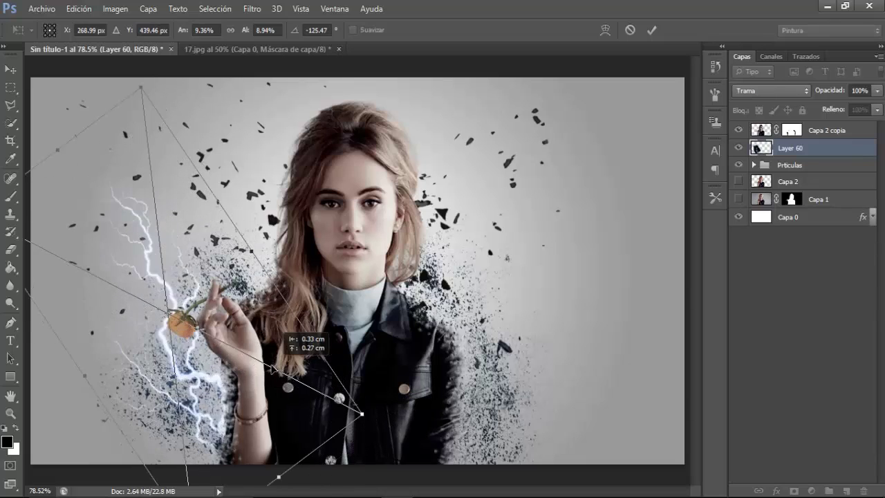
{"action": "left_click_drag", "start_coordinate": [304, 384], "coordinate": [282, 368]}
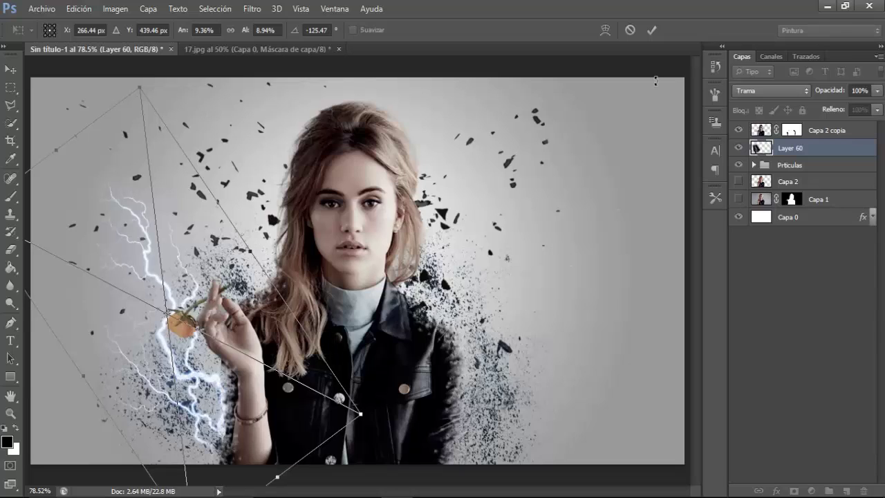
{"action": "left_click", "coordinate": [652, 30]}
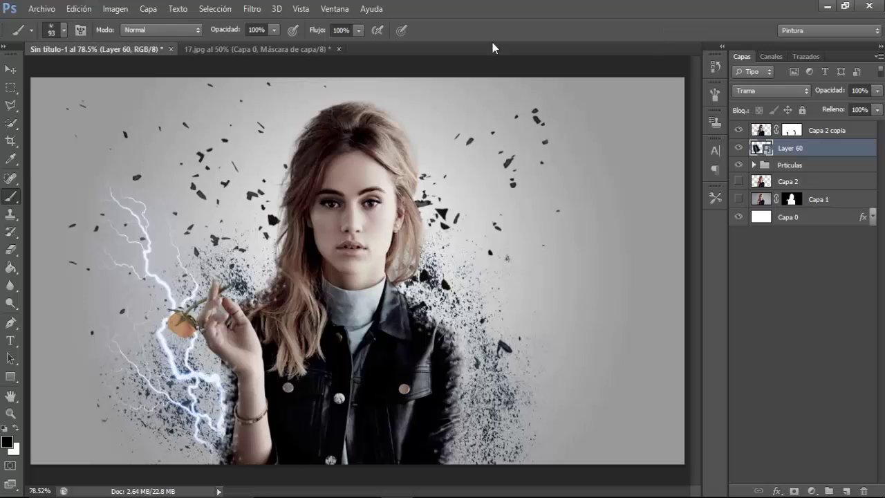
Place the Layer 65 violet lightning, scaled down, in Trama blend mode.
{"action": "left_click", "coordinate": [42, 8]}
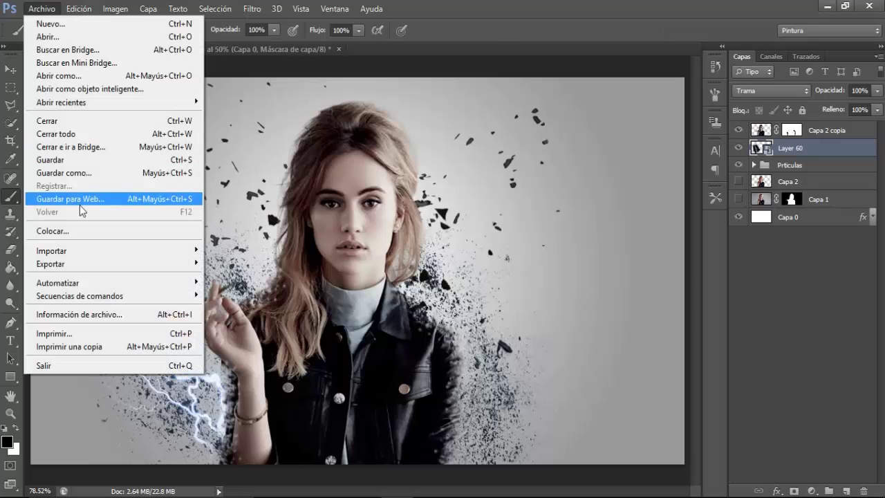
{"action": "left_click", "coordinate": [68, 228]}
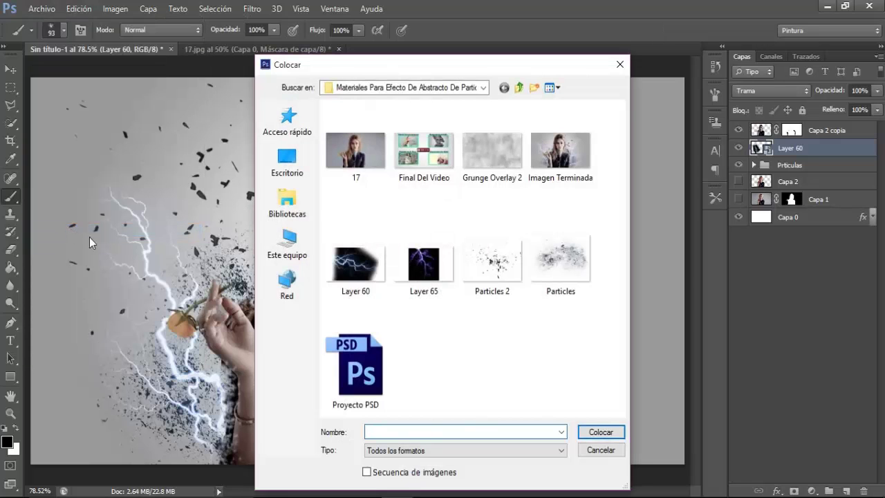
{"action": "double_click", "coordinate": [423, 269]}
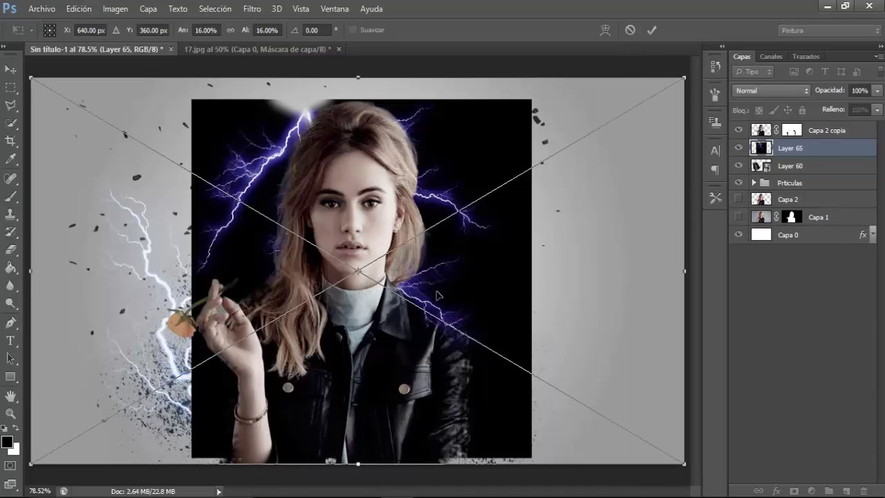
{"action": "mouse_move", "coordinate": [675, 85]}
{"action": "left_mouse_down"}
{"action": "mouse_move", "coordinate": [426, 237]}
{"action": "mouse_move", "coordinate": [191, 197]}
{"action": "mouse_move", "coordinate": [175, 256]}
{"action": "left_mouse_up"}
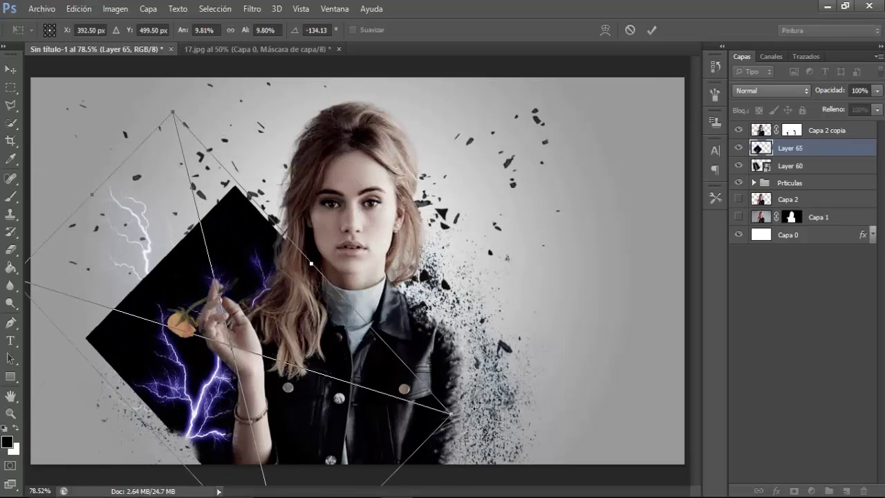
{"action": "left_click_drag", "start_coordinate": [310, 410], "coordinate": [553, 414]}
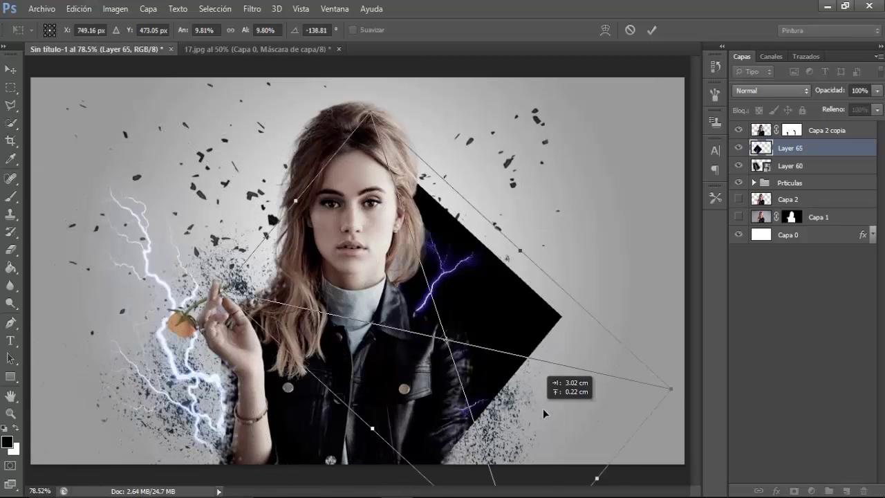
{"action": "left_click", "coordinate": [752, 93]}
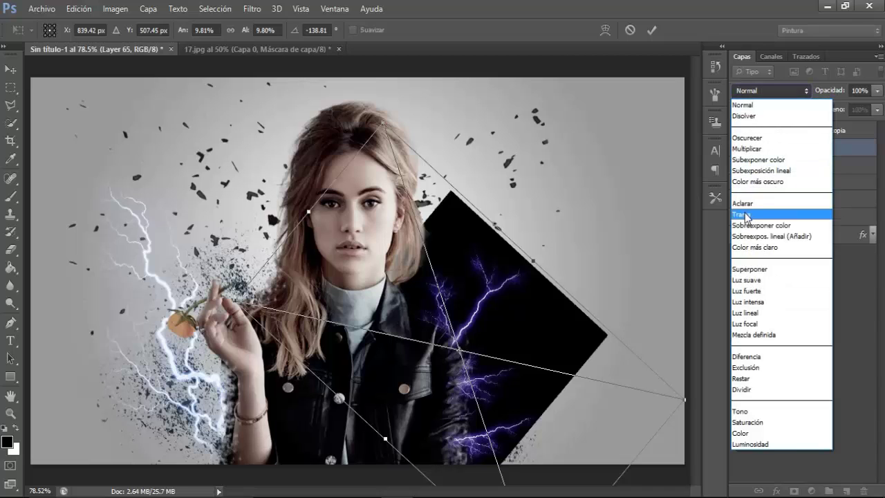
{"action": "left_click", "coordinate": [742, 214]}
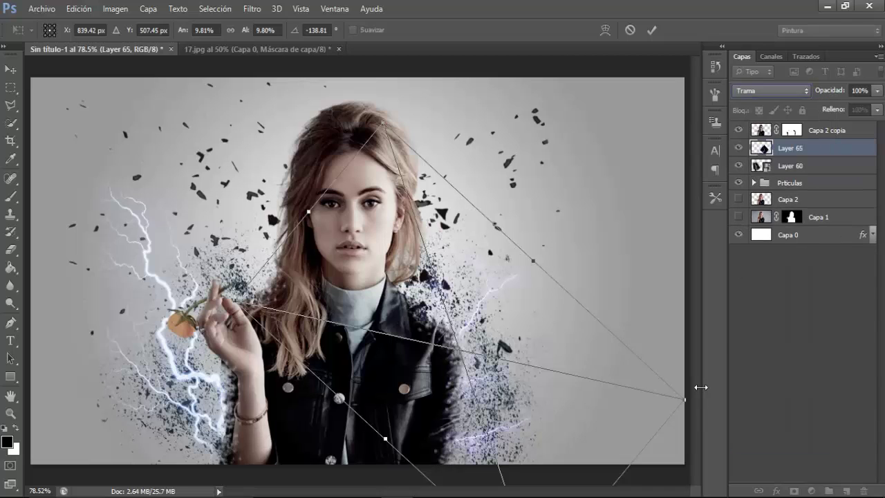
Tilt, enlarge and position the violet lightning along her right side.
{"action": "left_click_drag", "start_coordinate": [703, 404], "coordinate": [695, 387]}
{"action": "left_click_drag", "start_coordinate": [532, 289], "coordinate": [558, 295]}
{"action": "left_click_drag", "start_coordinate": [569, 244], "coordinate": [565, 191]}
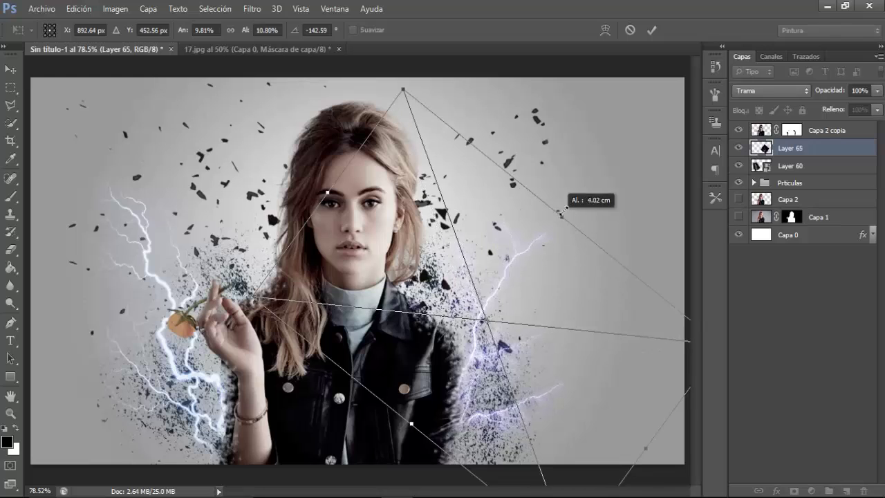
{"action": "left_click_drag", "start_coordinate": [407, 90], "coordinate": [382, 56]}
{"action": "left_click_drag", "start_coordinate": [245, 282], "coordinate": [211, 275]}
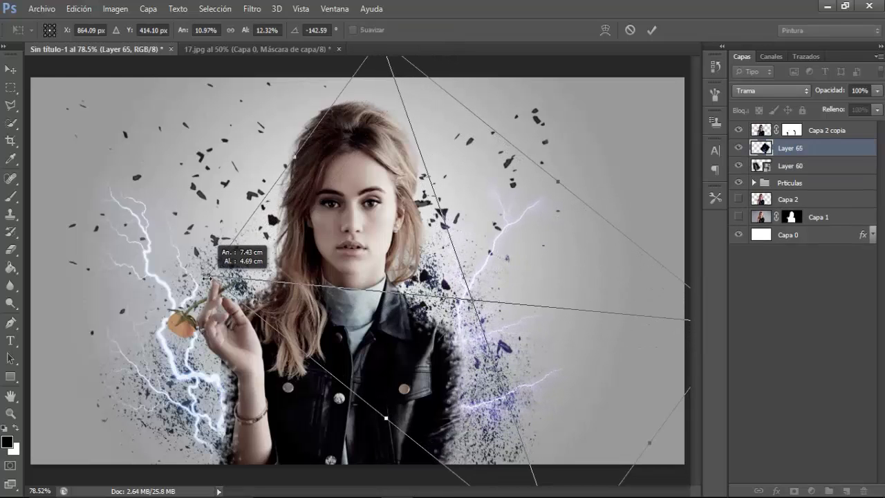
{"action": "left_click_drag", "start_coordinate": [601, 359], "coordinate": [626, 362]}
{"action": "mouse_move", "coordinate": [307, 357]}
{"action": "left_mouse_down"}
{"action": "mouse_move", "coordinate": [239, 304]}
{"action": "mouse_move", "coordinate": [246, 334]}
{"action": "mouse_move", "coordinate": [221, 325]}
{"action": "left_mouse_up"}
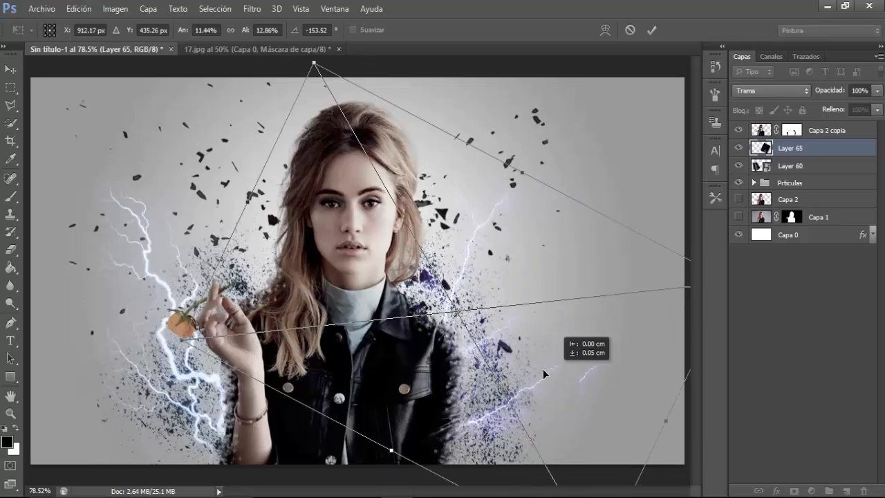
{"action": "left_click_drag", "start_coordinate": [543, 369], "coordinate": [583, 364]}
{"action": "left_click_drag", "start_coordinate": [231, 370], "coordinate": [207, 312]}
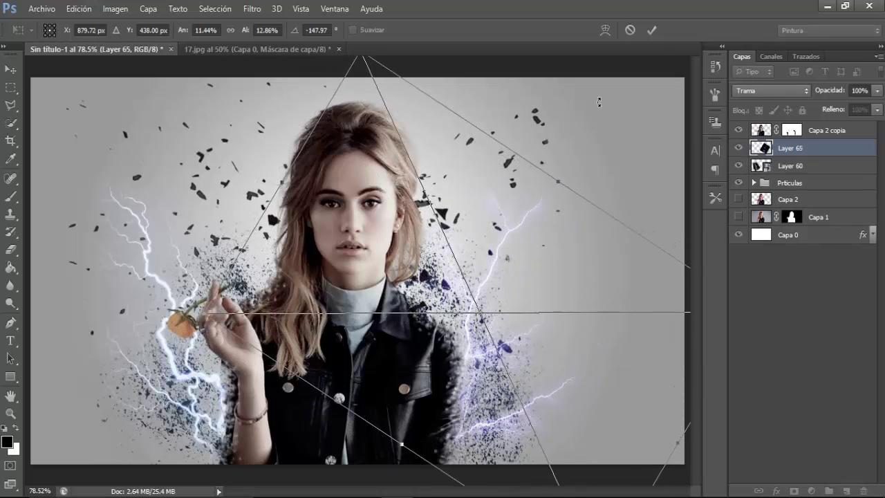
{"action": "left_click", "coordinate": [653, 30]}
Move the violet lightning beside the jacket and stretch it taller.
{"action": "key", "text": "v"}
{"action": "left_click_drag", "start_coordinate": [462, 388], "coordinate": [453, 408]}
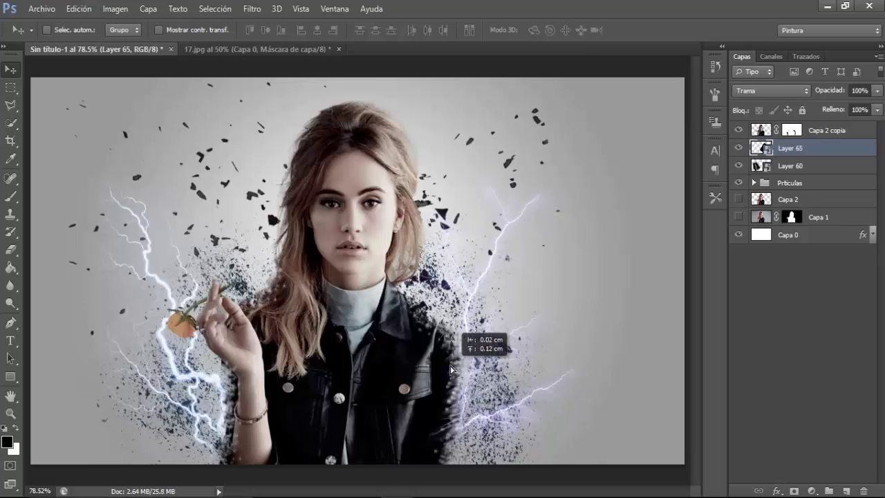
{"action": "key", "text": "ctrl+t"}
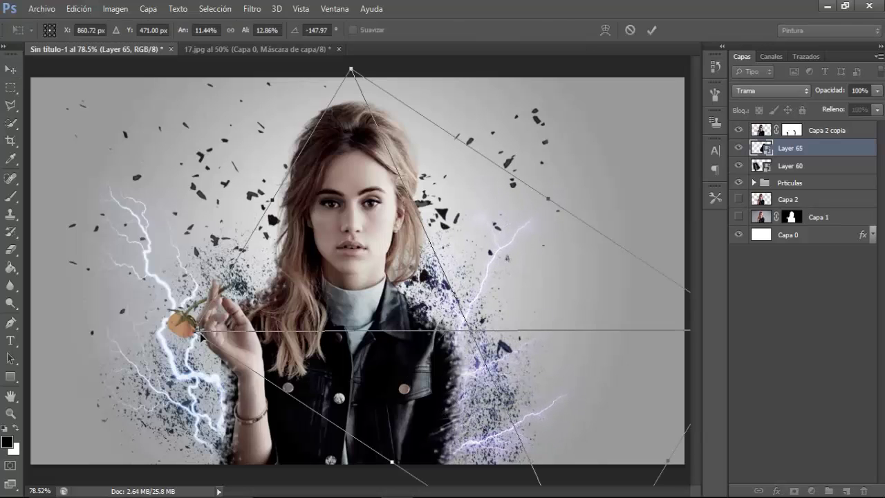
{"action": "left_click_drag", "start_coordinate": [124, 329], "coordinate": [101, 333]}
{"action": "mouse_move", "coordinate": [528, 377]}
{"action": "left_mouse_down"}
{"action": "mouse_move", "coordinate": [577, 367]}
{"action": "mouse_move", "coordinate": [563, 373]}
{"action": "left_mouse_up"}
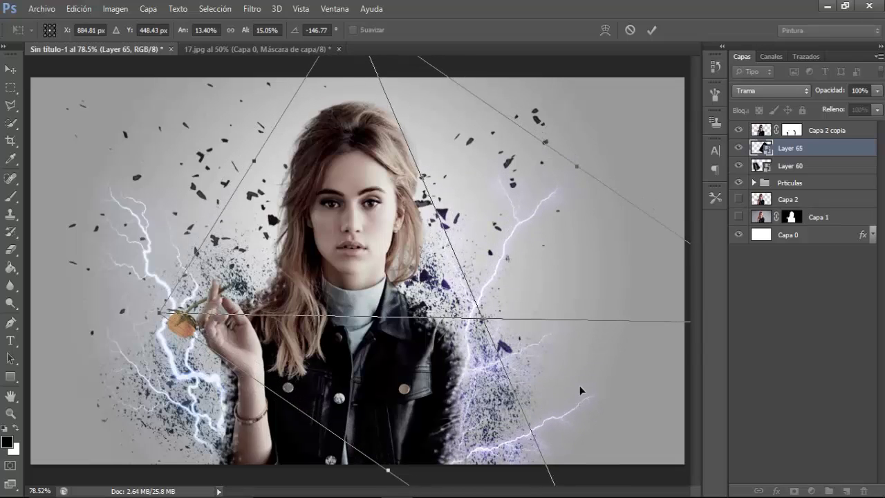
{"action": "left_click_drag", "start_coordinate": [545, 142], "coordinate": [595, 139]}
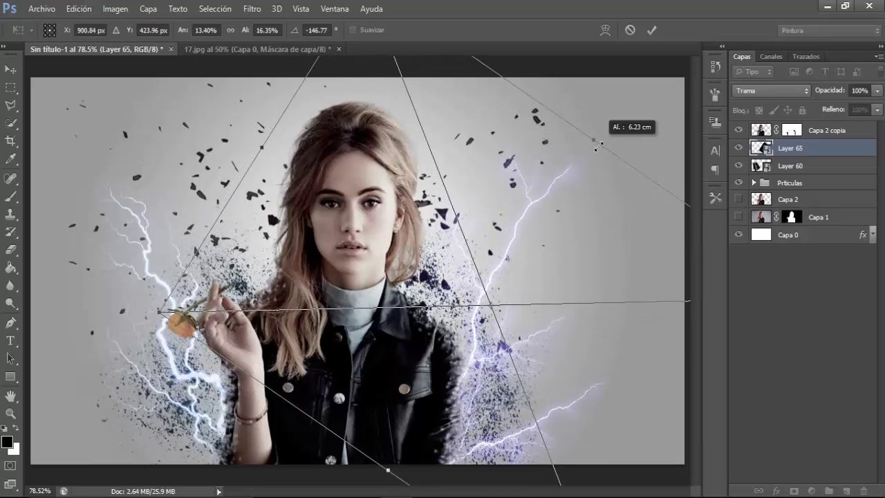
{"action": "left_click", "coordinate": [650, 31]}
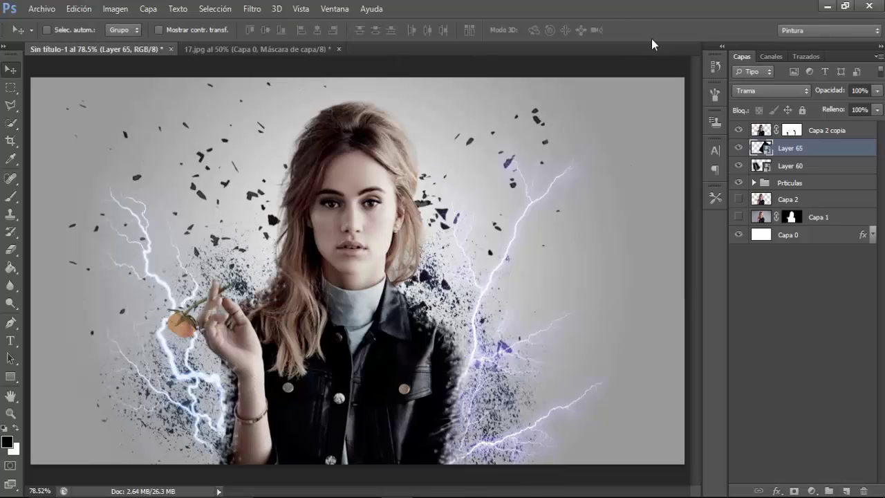
{"action": "left_click", "coordinate": [797, 206]}
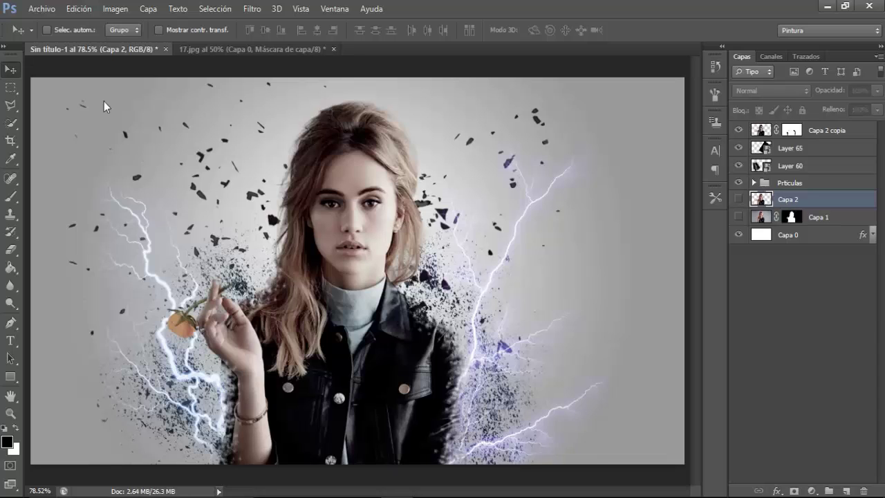
Place the Grunge Overlay 2 texture above Capa 2 in Luz suave blend mode at 85% opacity.
{"action": "left_click", "coordinate": [47, 10]}
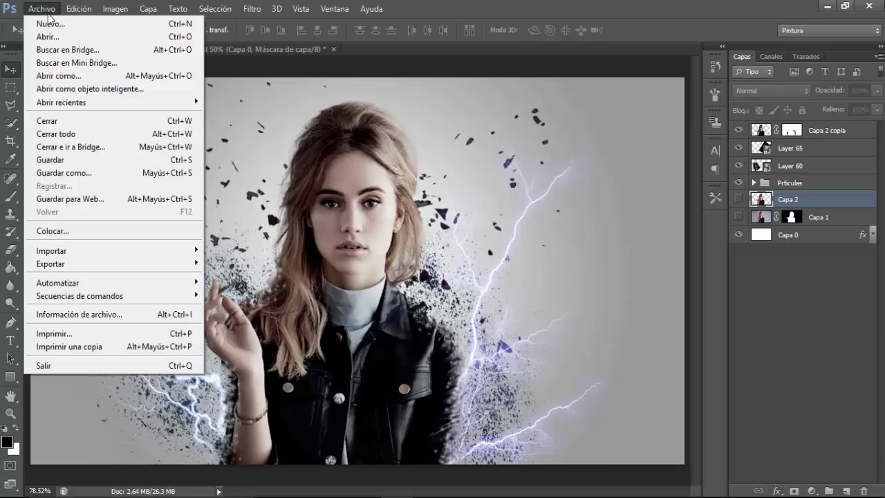
{"action": "left_click", "coordinate": [53, 230]}
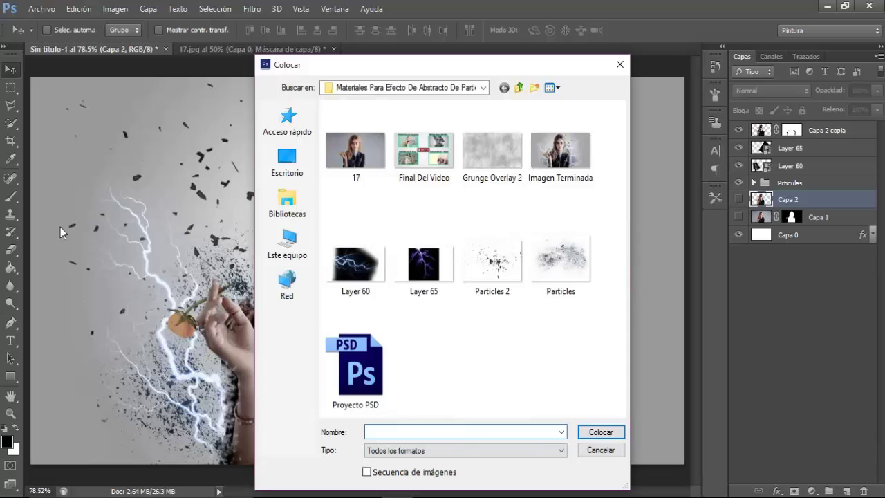
{"action": "double_click", "coordinate": [491, 159]}
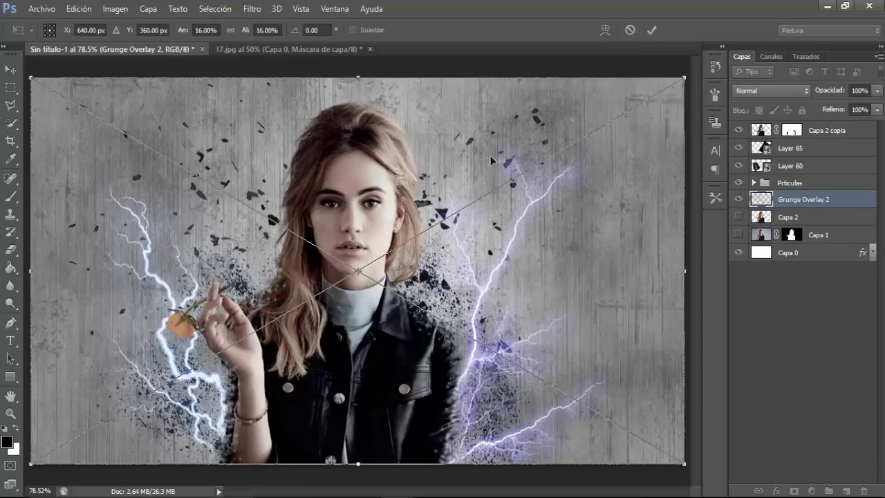
{"action": "left_click", "coordinate": [771, 91]}
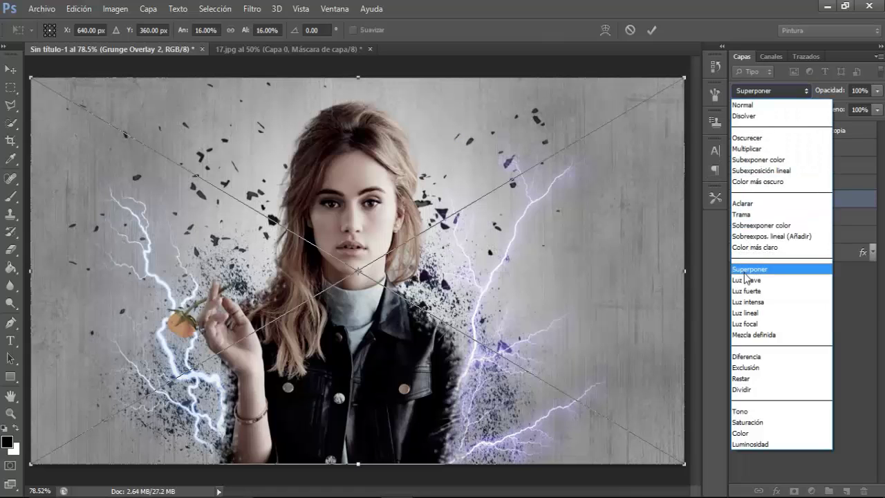
{"action": "left_click", "coordinate": [745, 280]}
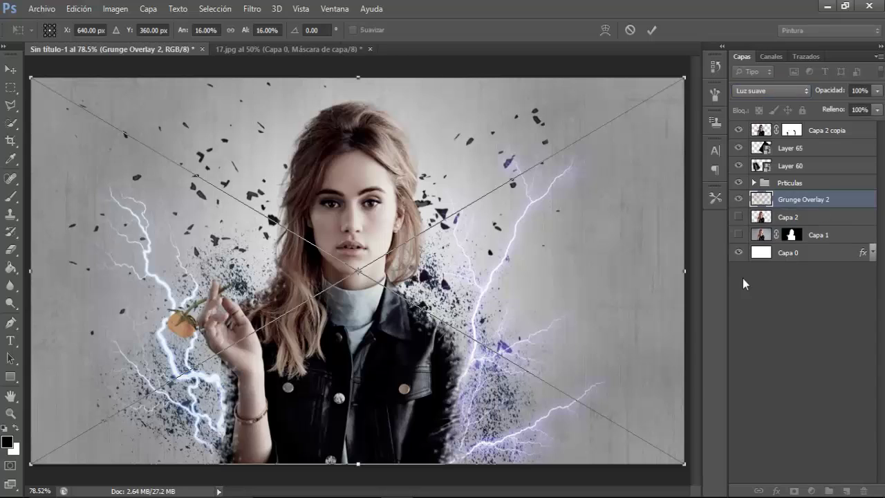
{"action": "left_click", "coordinate": [653, 32]}
{"action": "mouse_move", "coordinate": [821, 92]}
{"action": "left_mouse_down"}
{"action": "mouse_move", "coordinate": [821, 105]}
{"action": "mouse_move", "coordinate": [833, 89]}
{"action": "left_mouse_up"}
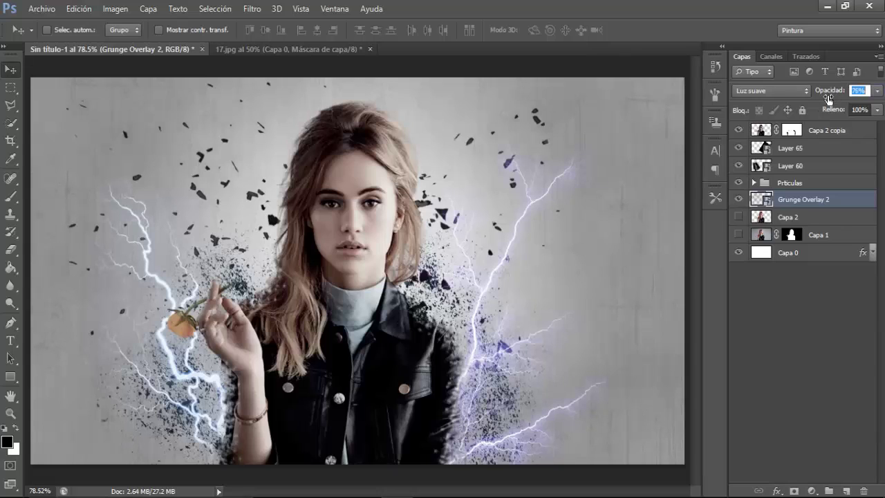